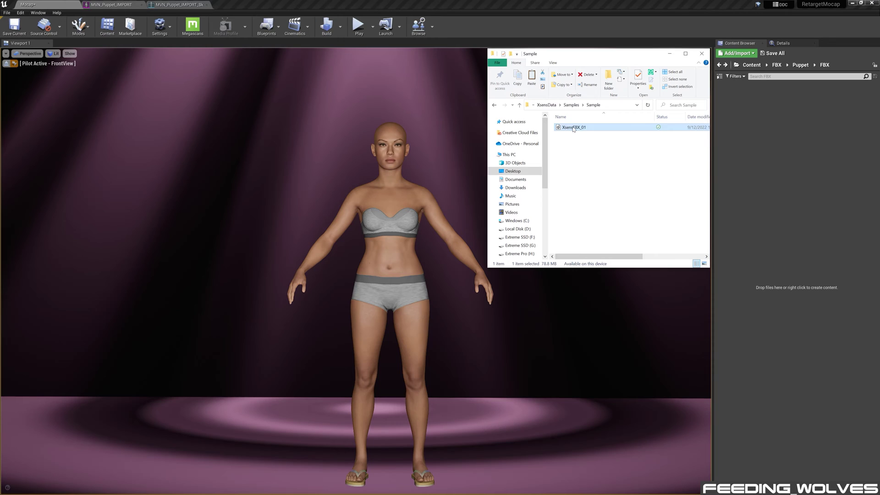
Drag XsensFBX_01 into the FBX folder and assign it MVN_Puppet_IMPORT_Skeleton
drag(574, 128, 765, 144)
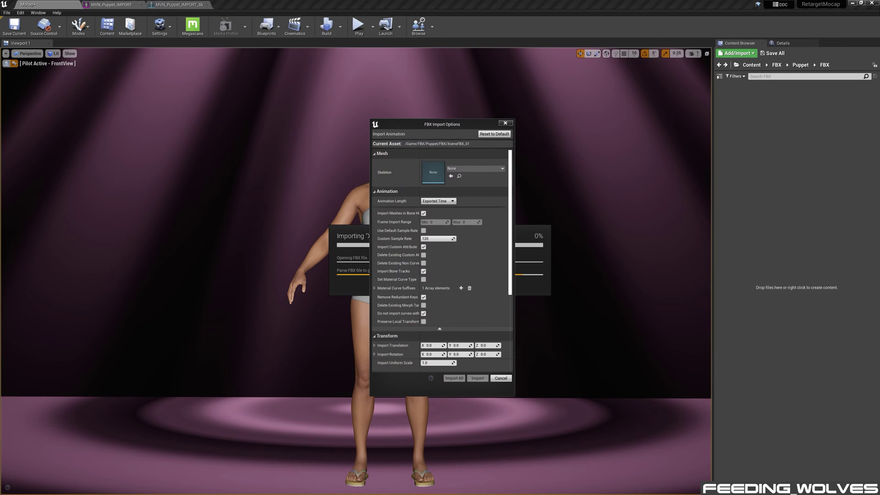
click(474, 169)
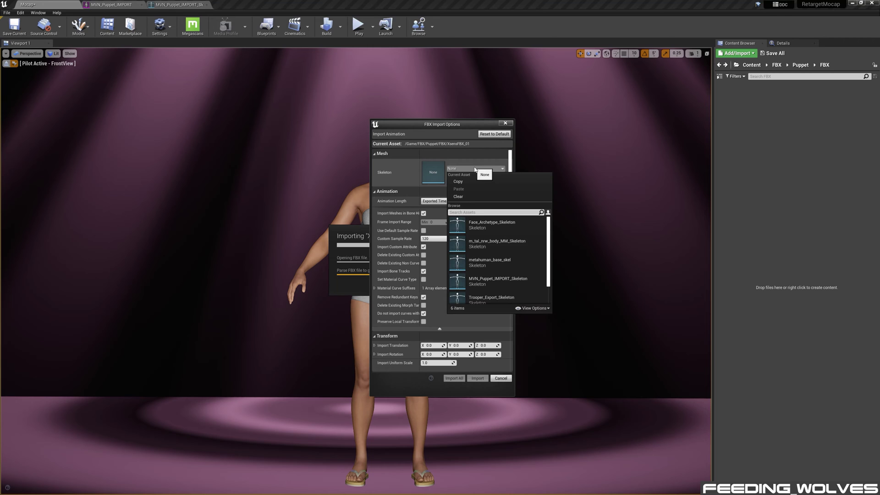
text(mvn)
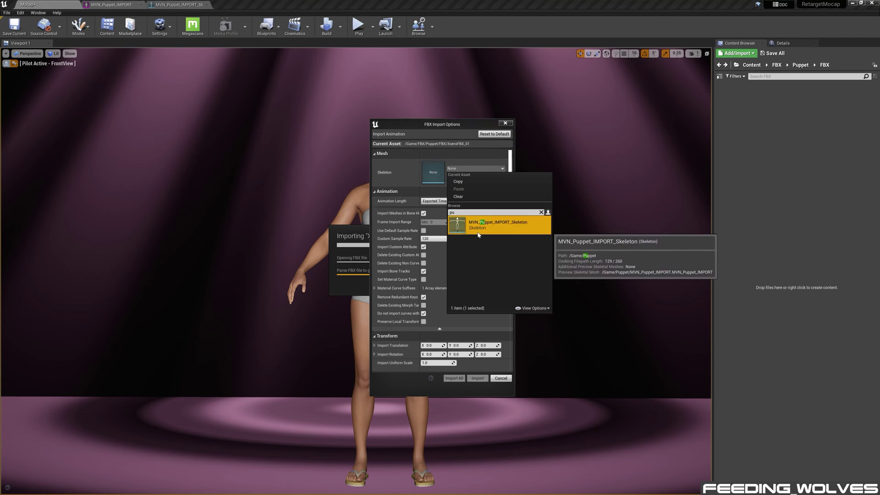
click(477, 223)
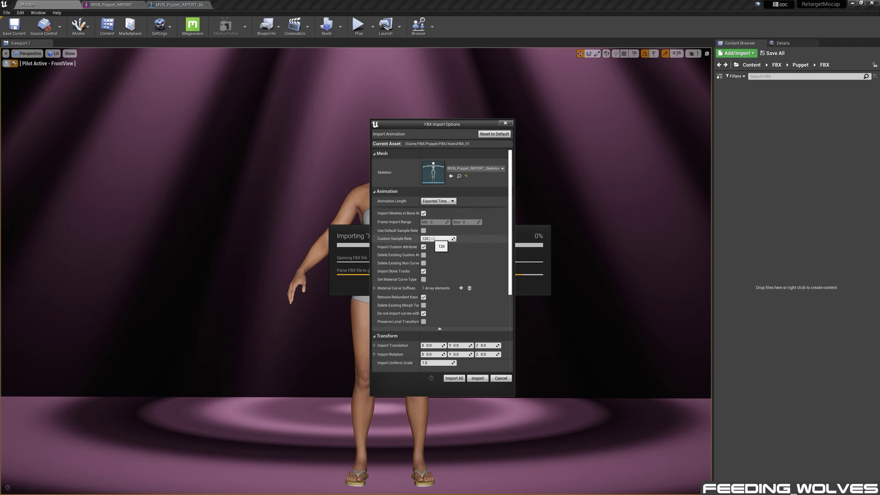
Import the animation, open XsensFBX_01 and scrub to frame 777
click(477, 378)
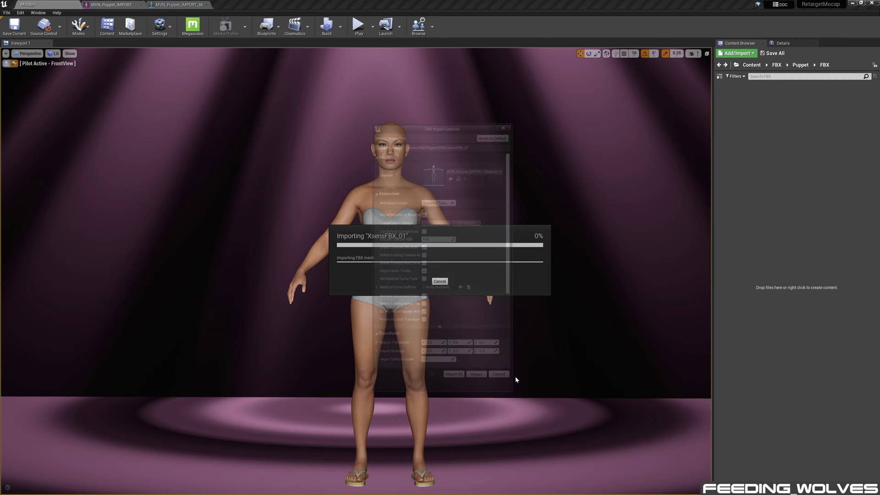
double_click(735, 98)
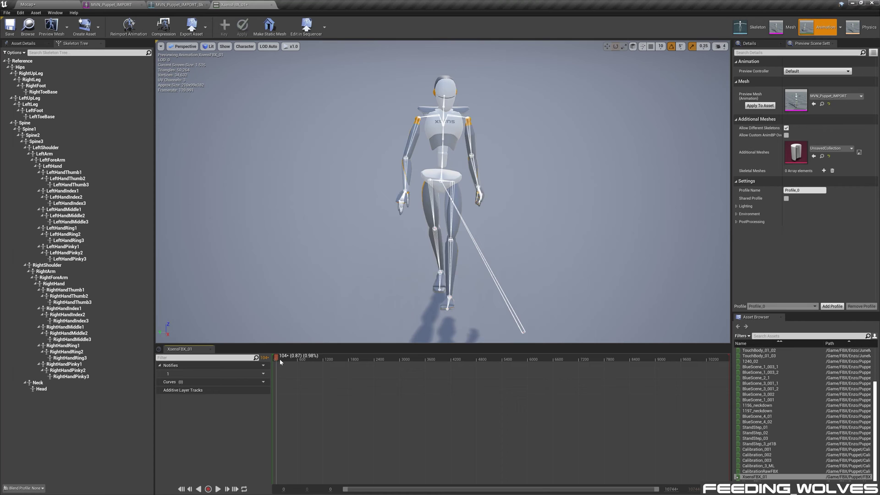
drag(280, 359, 306, 361)
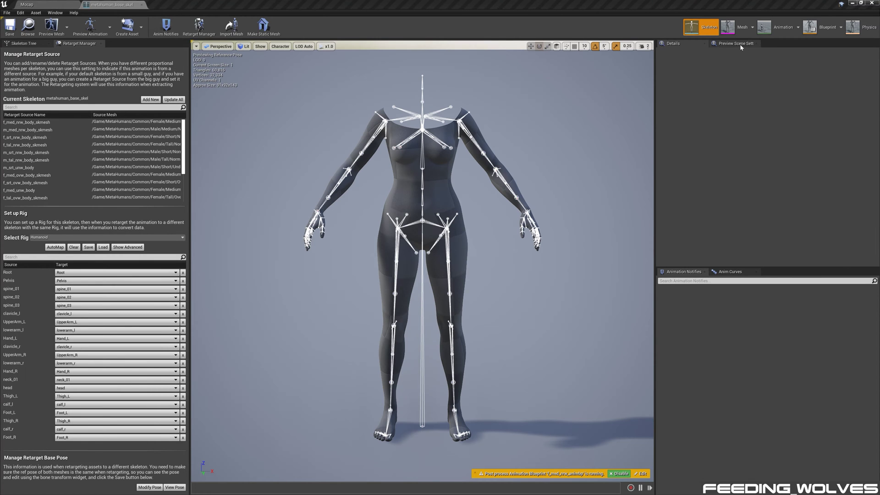
Return to the Mocap level and open the metahuman_base_skel skeleton
click(735, 43)
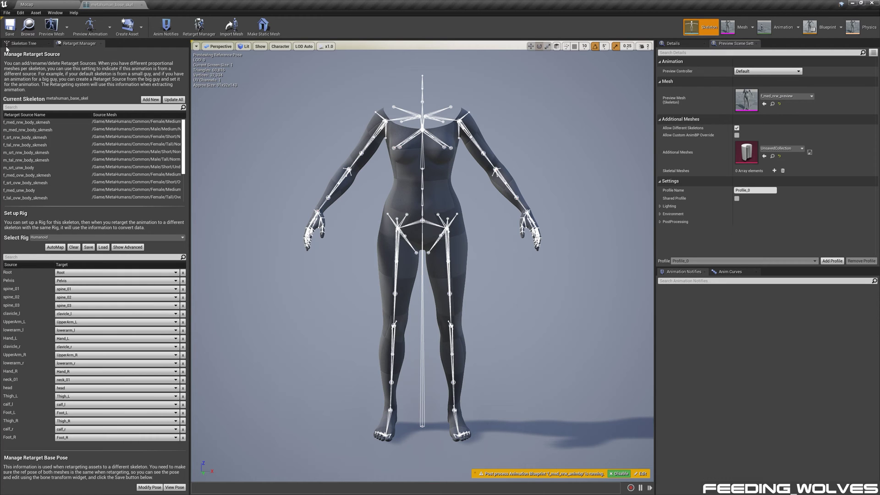
click(26, 4)
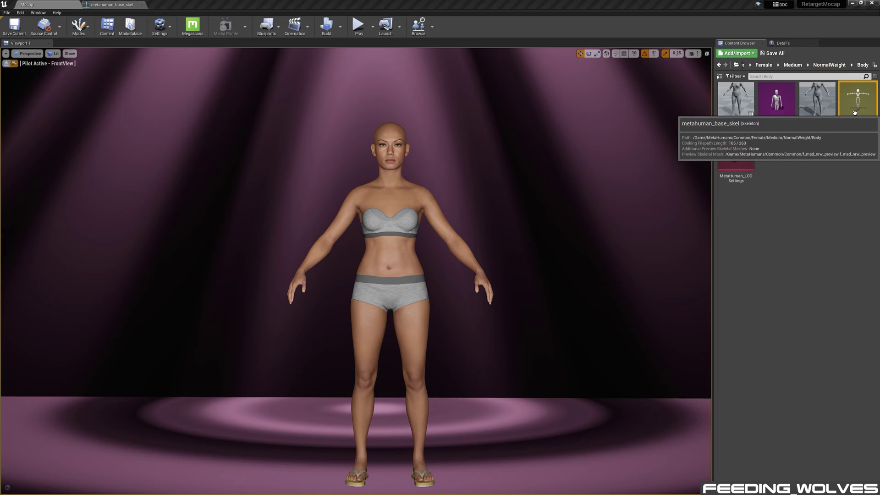
double_click(858, 103)
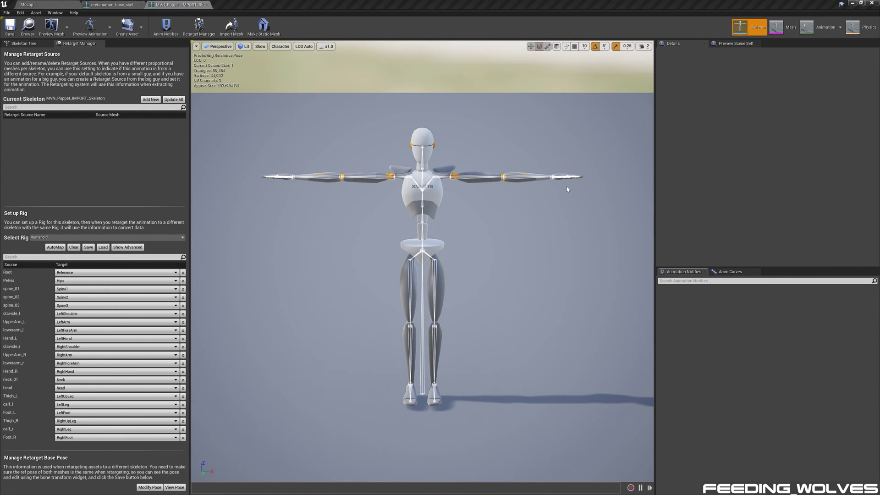
click(113, 5)
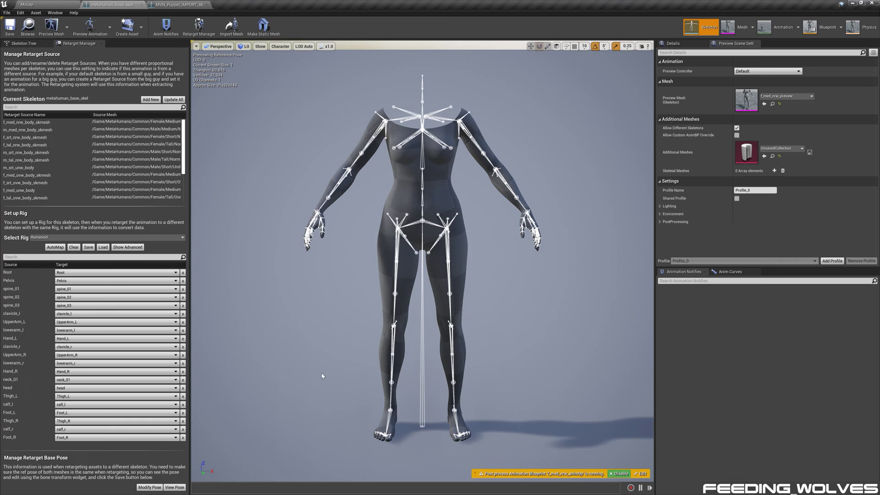
View the retarget base pose, select index_02_l, and browse Create Asset options for a PoseAsset
click(172, 487)
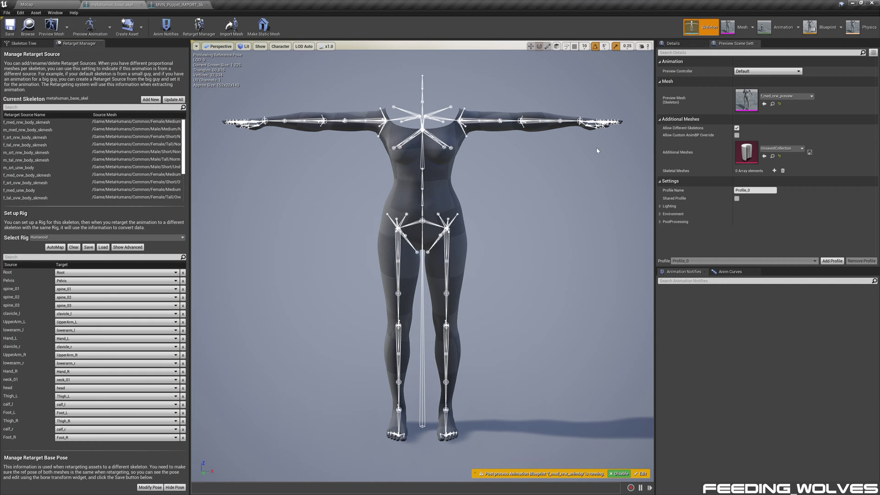
click(602, 119)
click(89, 160)
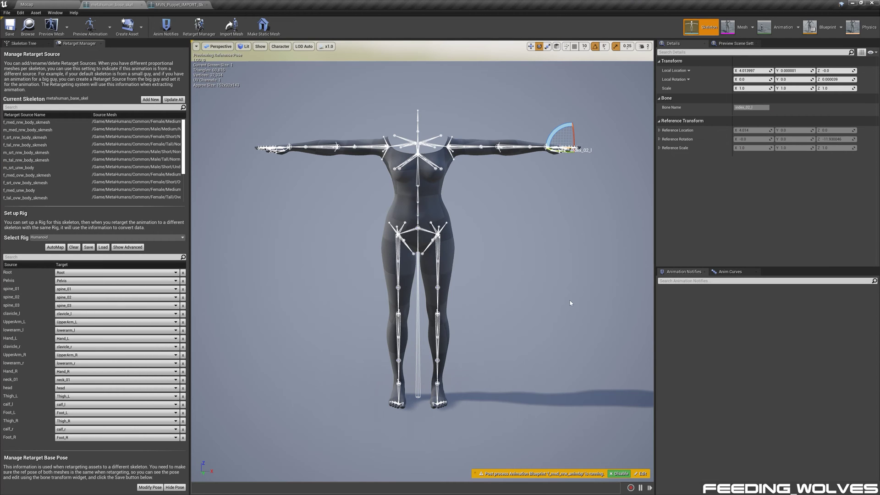
click(142, 31)
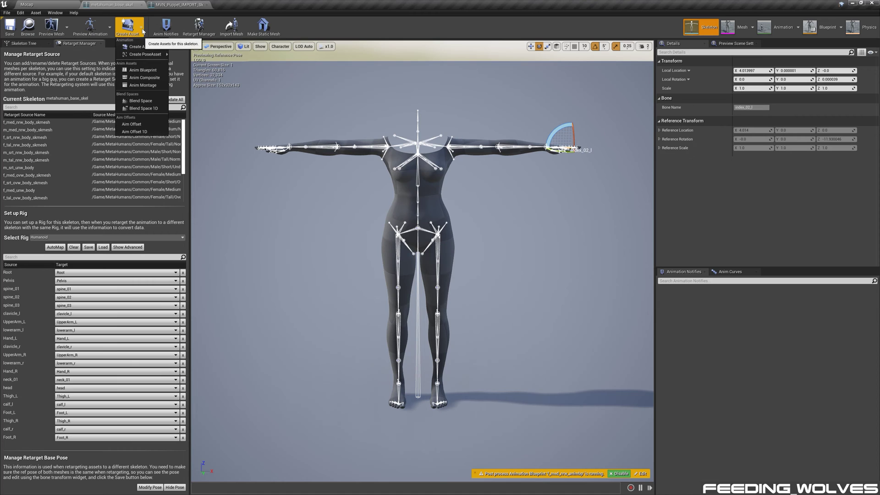
mouse_move(158, 56)
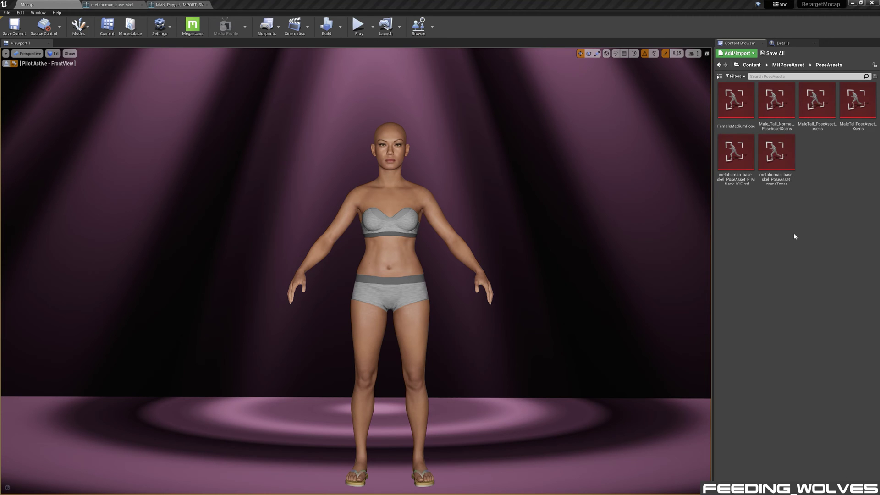
Set FemaleMediumPose's Pose_18400 weight to 1.0, then browse pose assets via Modify Pose
double_click(736, 102)
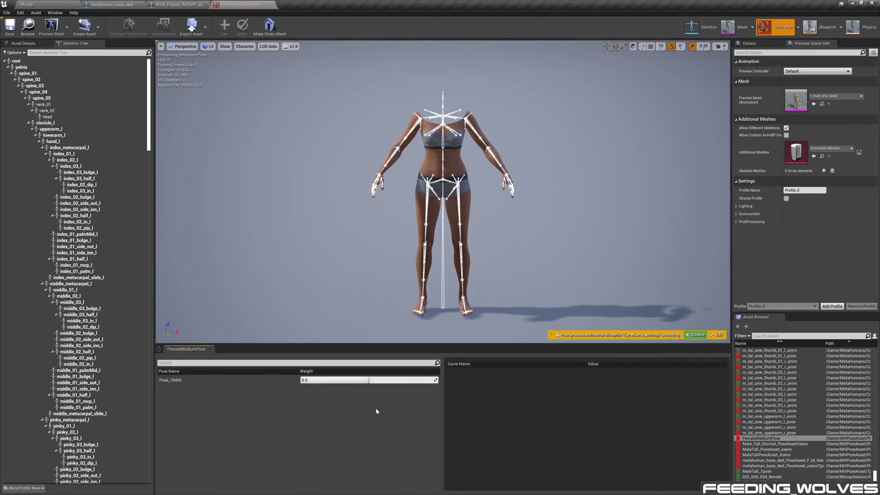
drag(321, 380, 437, 380)
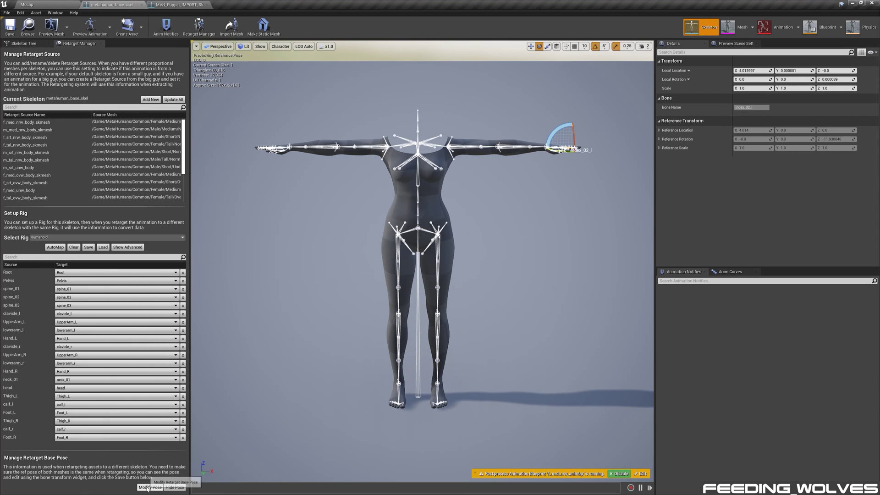
click(149, 487)
click(168, 460)
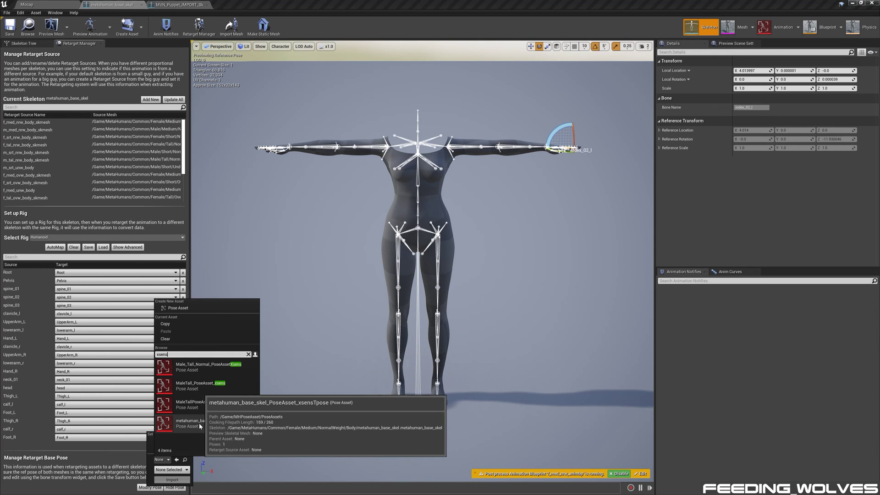
Close the pose picker and show retargeting options in the MetaHuman Skeleton Tree
click(203, 337)
click(23, 43)
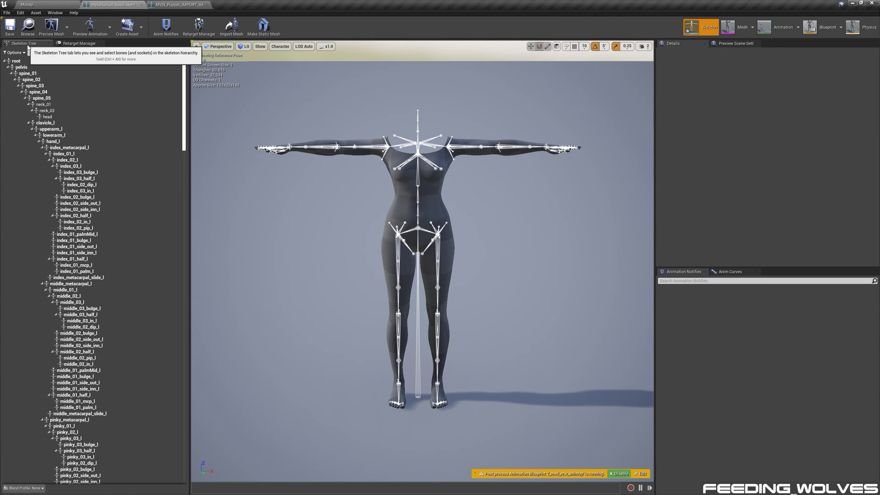
click(19, 53)
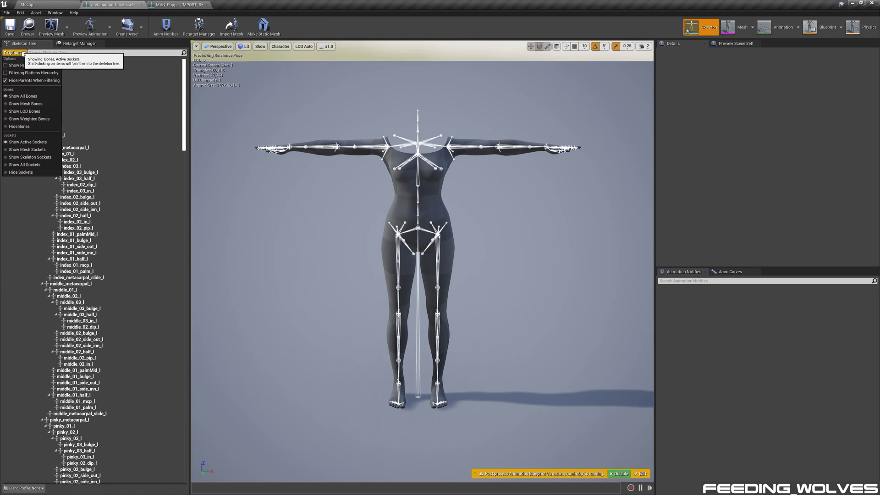
click(32, 67)
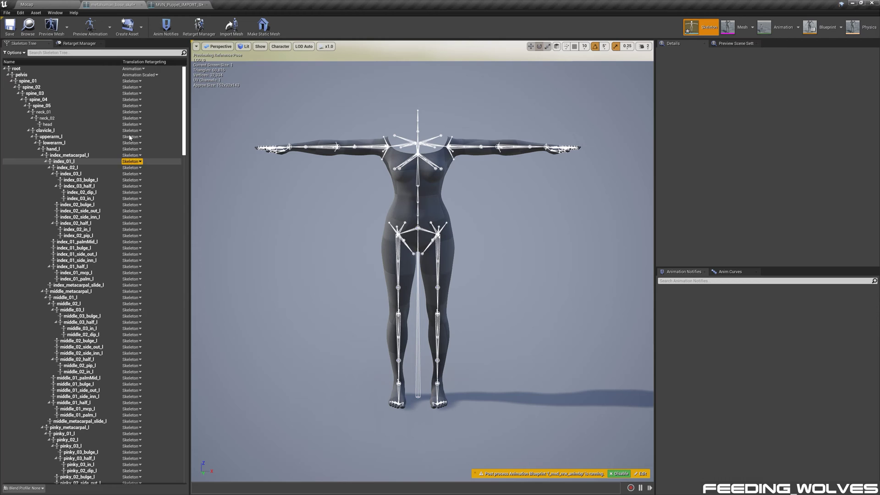
Recursively set spine_01 and both thighs to Skeleton translation, leaving pelvis on Animation Scaled
click(65, 81)
key(Left)
key(Down)
key(Down)
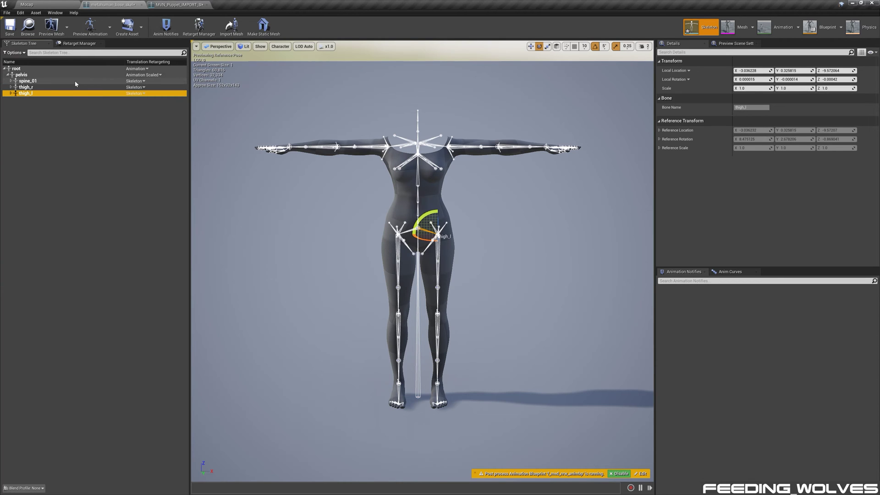
shift+click(76, 81)
right_click(75, 81)
mouse_move(174, 106)
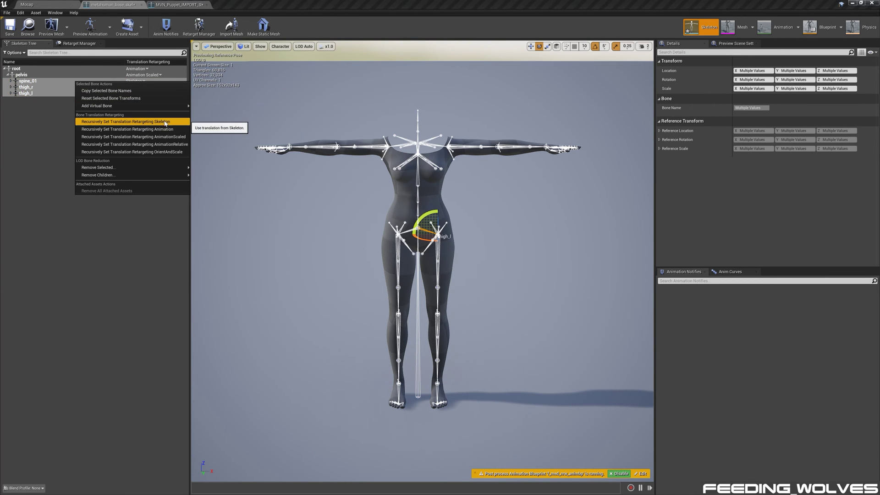
click(164, 122)
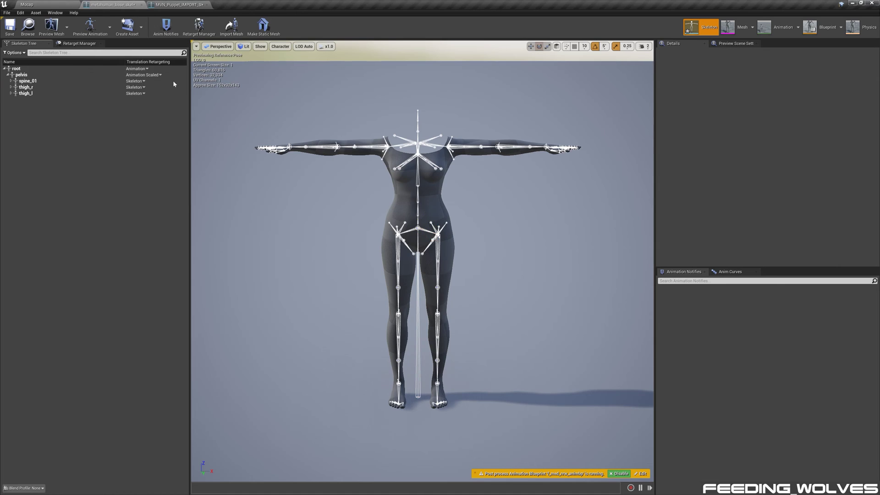
click(151, 75)
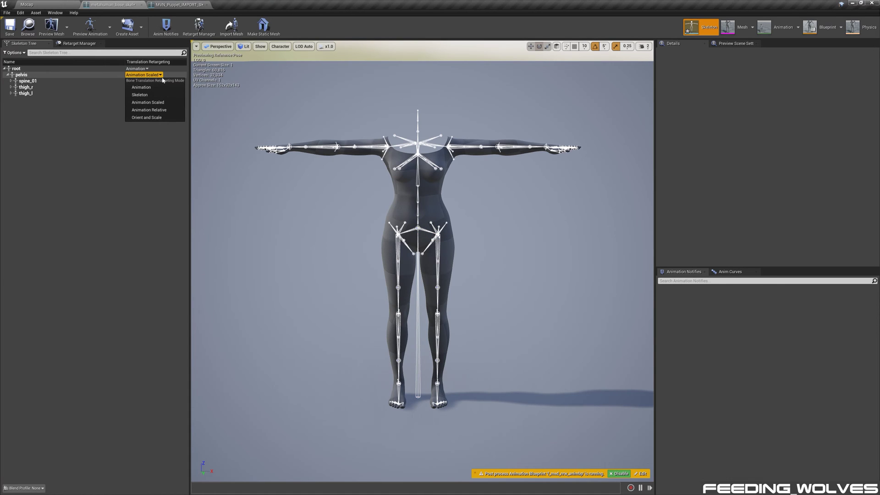
click(91, 141)
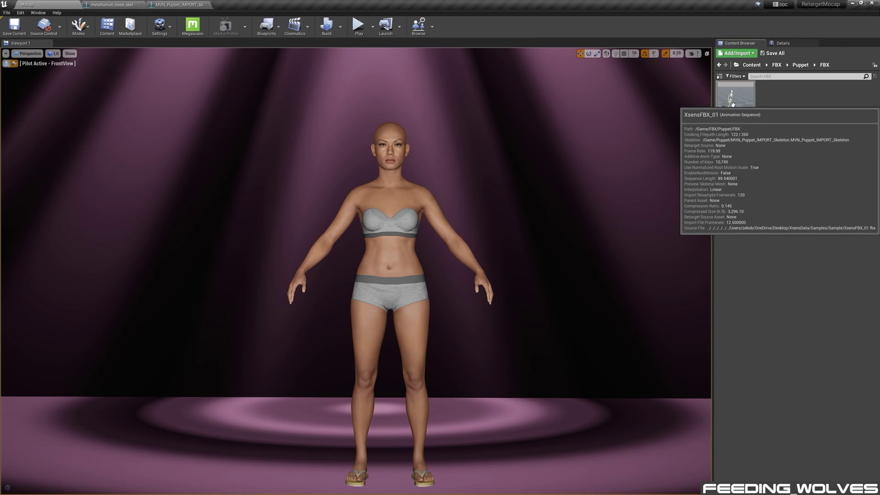
Duplicate XsensFBX_01 and retarget the copy onto metahuman_base_skel
right_click(732, 104)
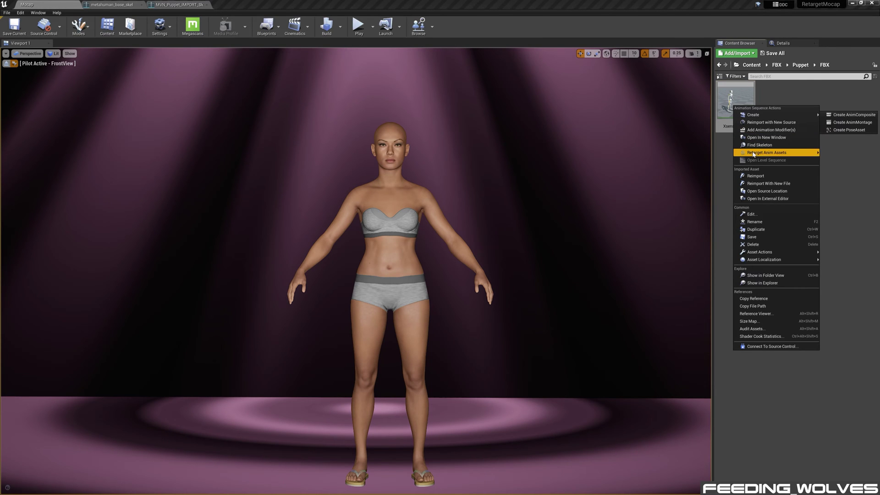
mouse_move(766, 152)
click(693, 152)
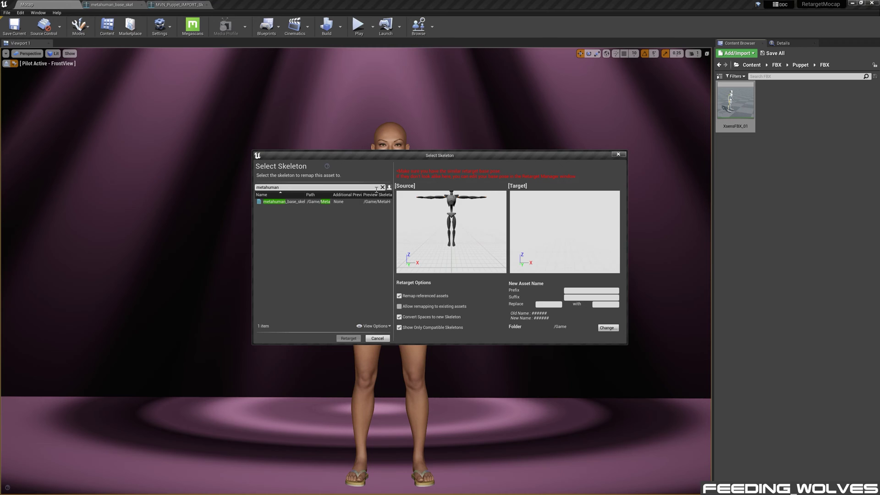
click(321, 201)
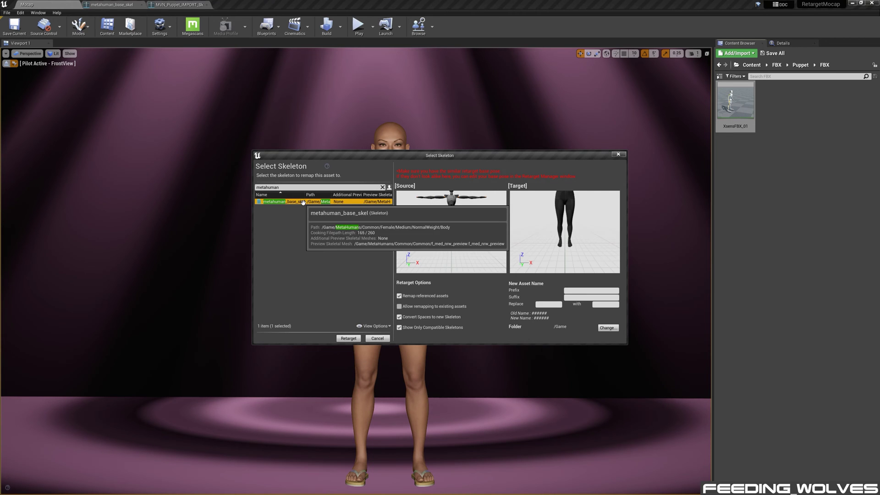
click(349, 339)
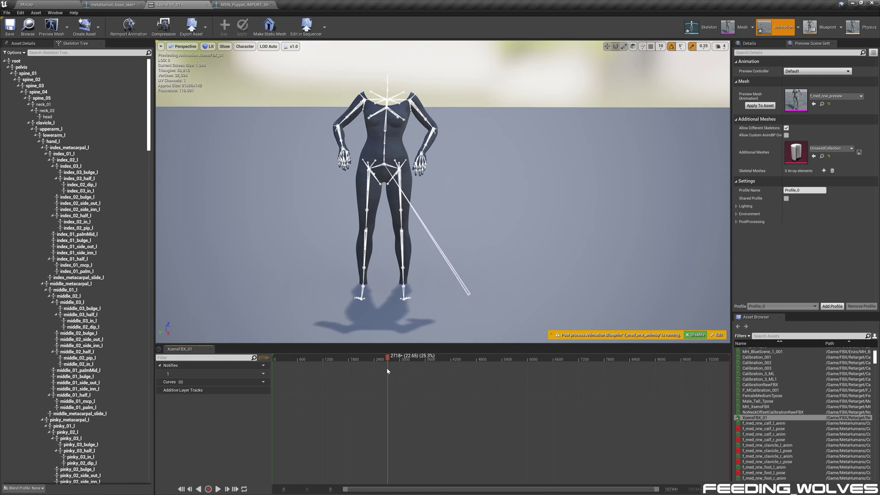
At frame 2492, apply m_tal_nrw_body as preview mesh and show the retargeted files in Explorer
drag(386, 368, 377, 367)
click(820, 96)
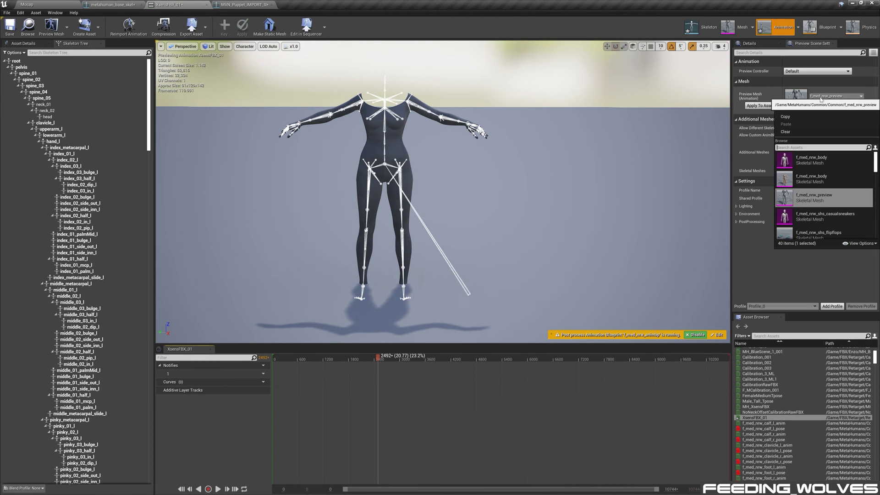
scroll(814, 197, down, 8)
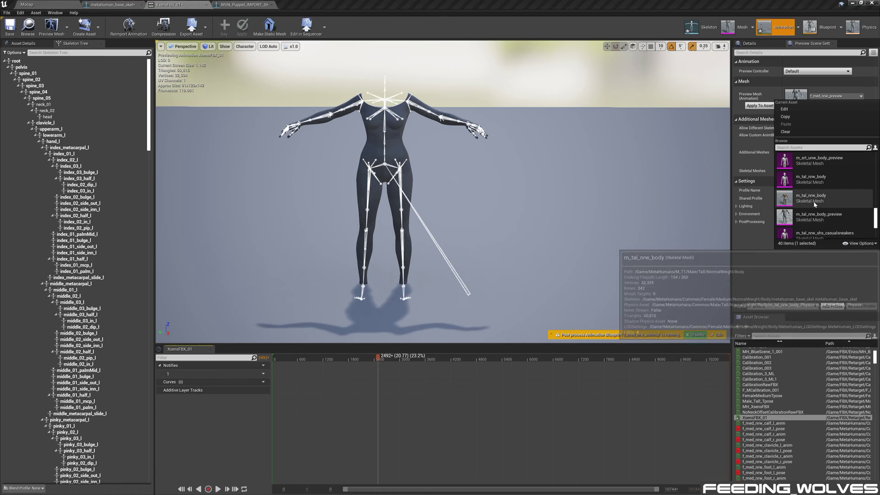
click(813, 201)
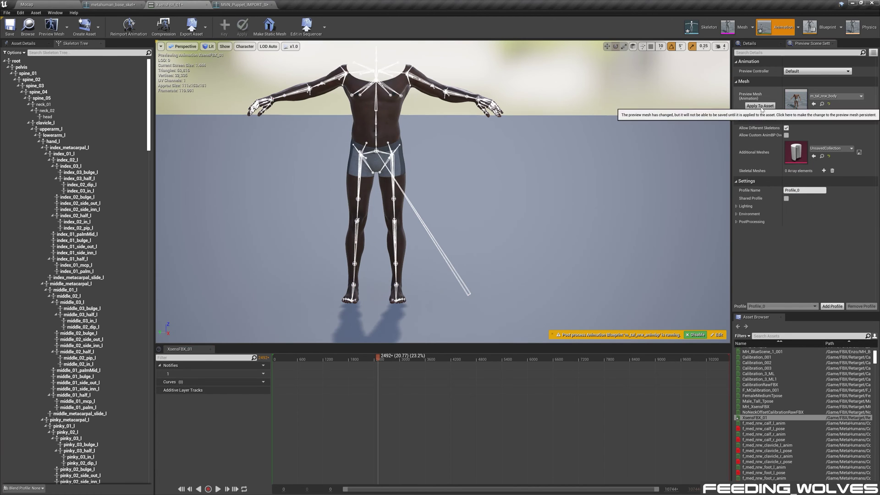
click(761, 106)
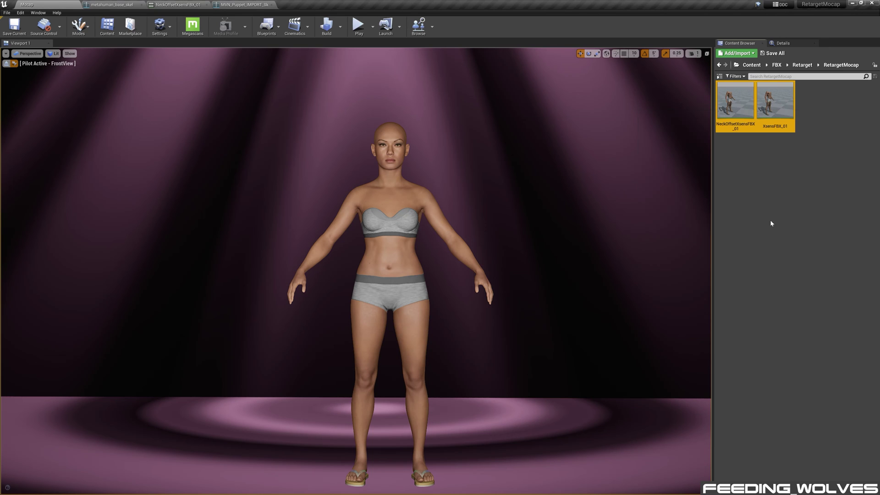
right_click(726, 94)
click(761, 263)
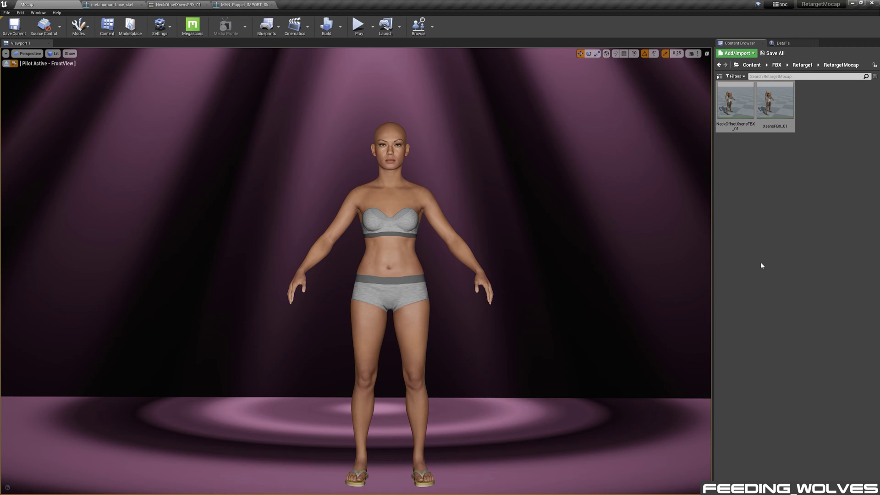
Copy the two retargeted .uasset files and close the Explorer window
right_click(562, 139)
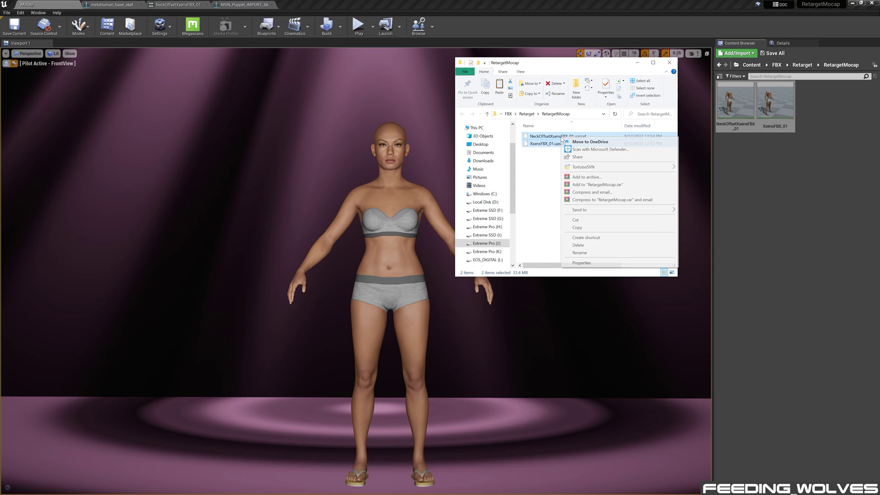
click(578, 228)
key(alt+F4)
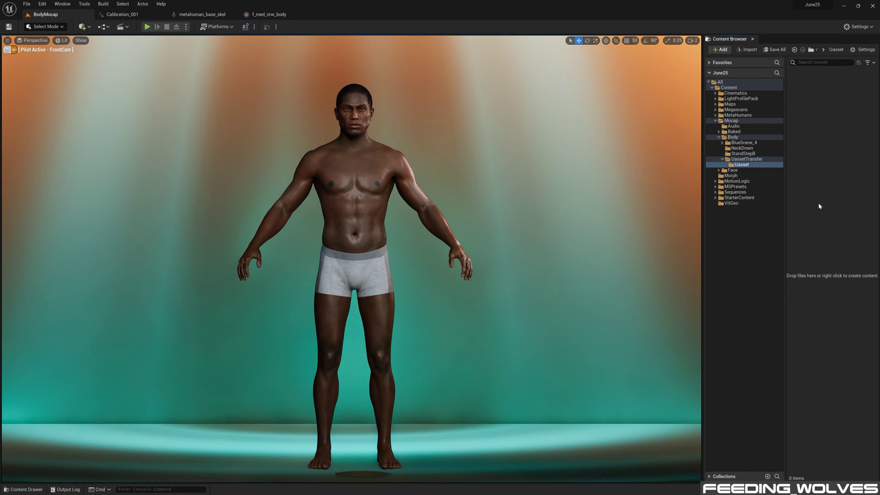
Open UE5's Uasset folder in Explorer and paste the two animation files there
right_click(745, 166)
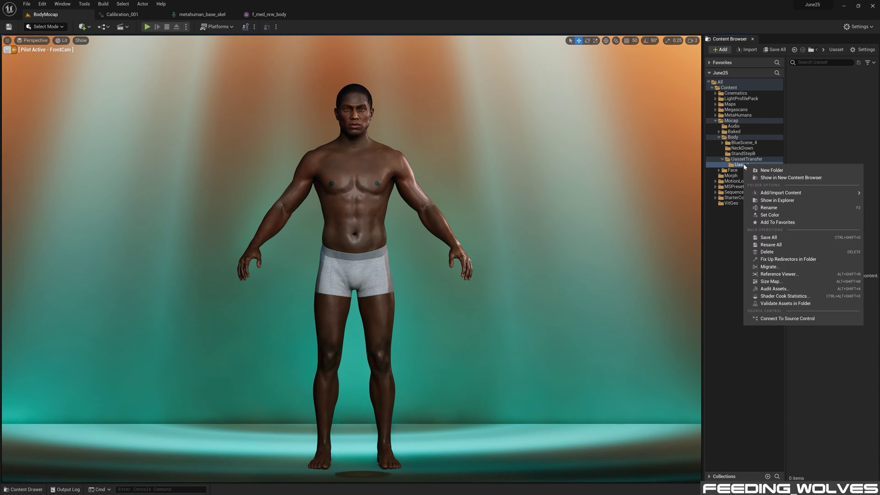
click(769, 201)
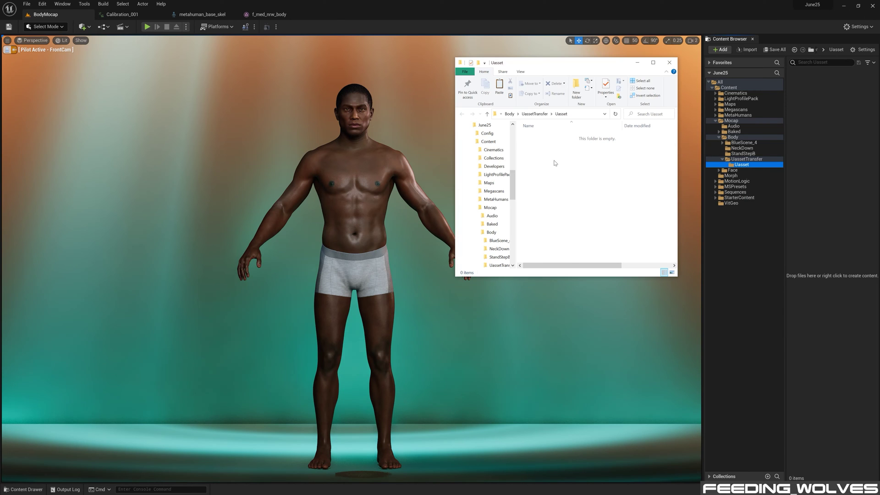
right_click(555, 163)
click(570, 208)
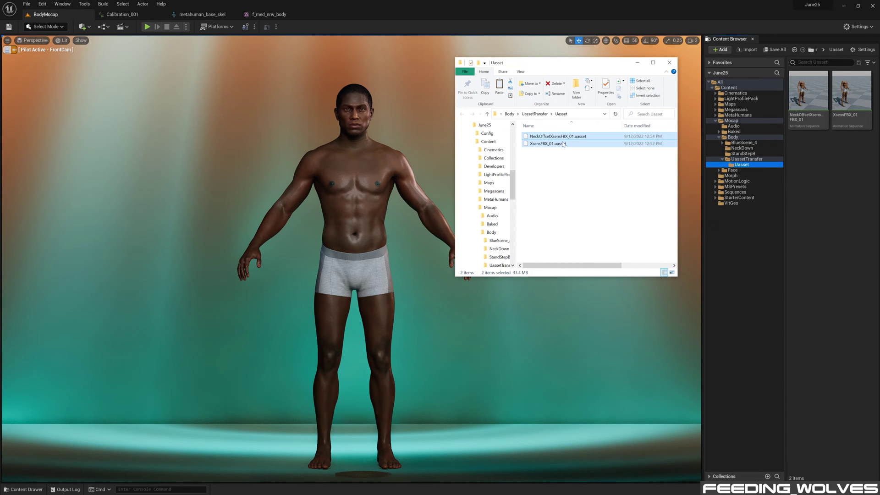
click(580, 174)
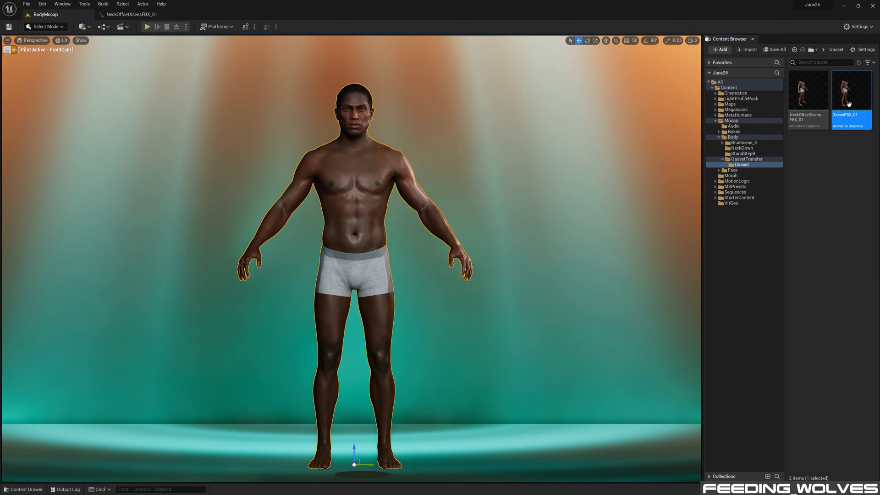
Open XsensFBX_01 and show per-bone translation retargeting options in the Skeleton Tree
double_click(849, 98)
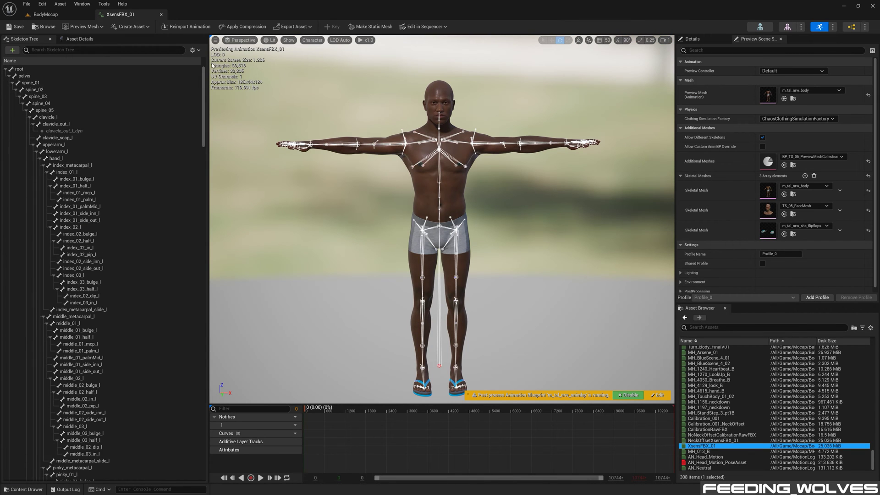
click(199, 50)
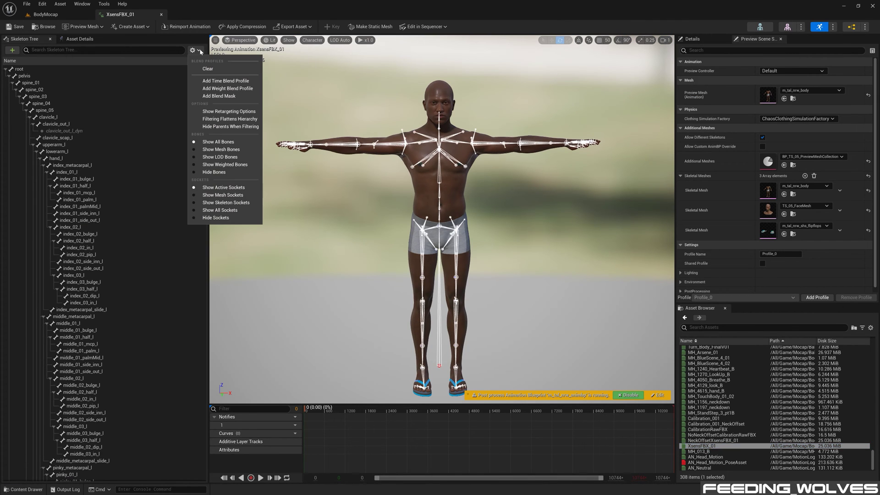
click(218, 115)
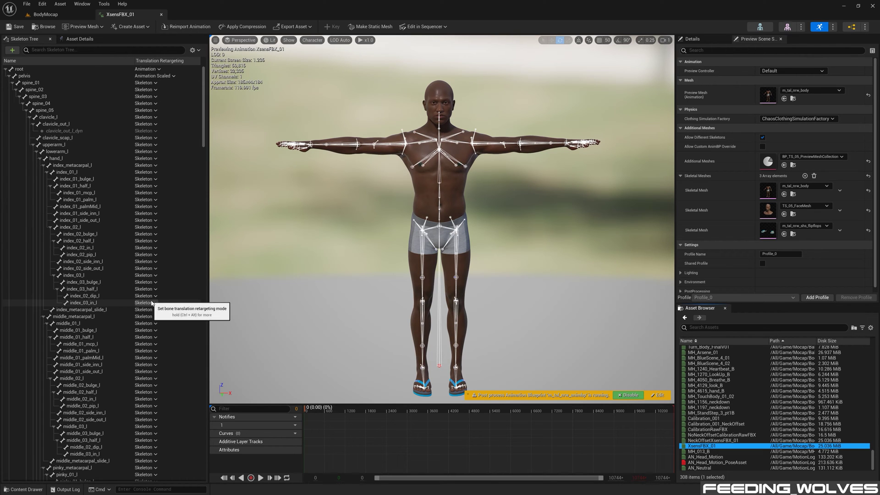
Switch pelvis translation retargeting to Animation Relative, then back to Animation Scaled
click(152, 77)
key(alt+h)
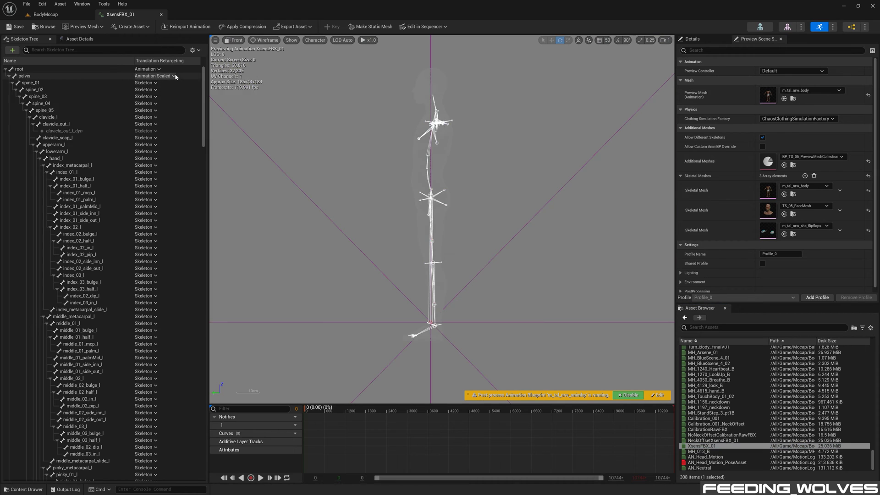
click(174, 77)
click(163, 115)
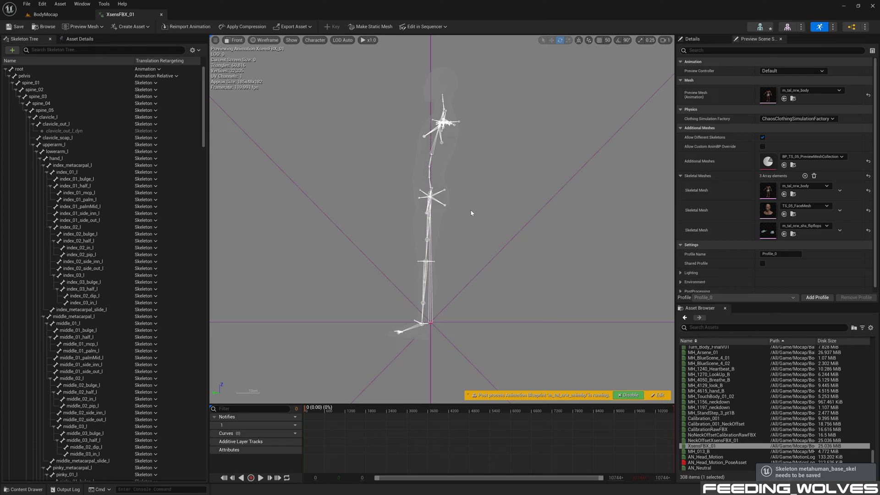
click(156, 76)
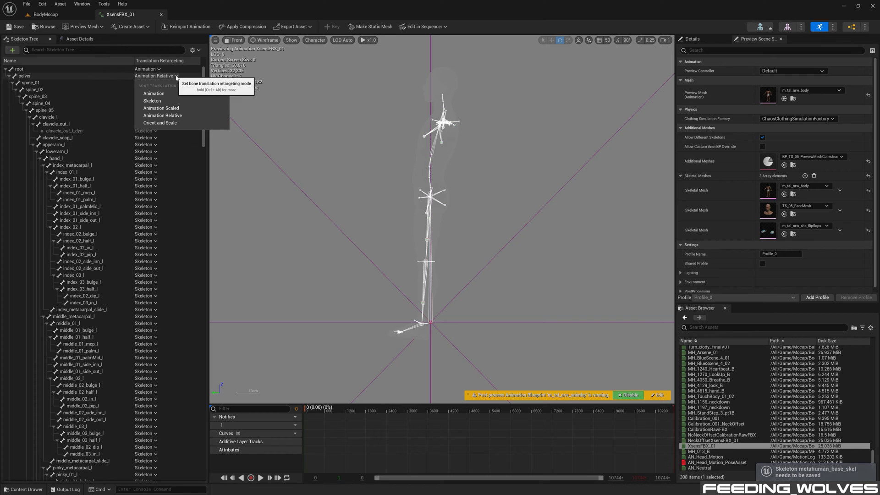
click(174, 109)
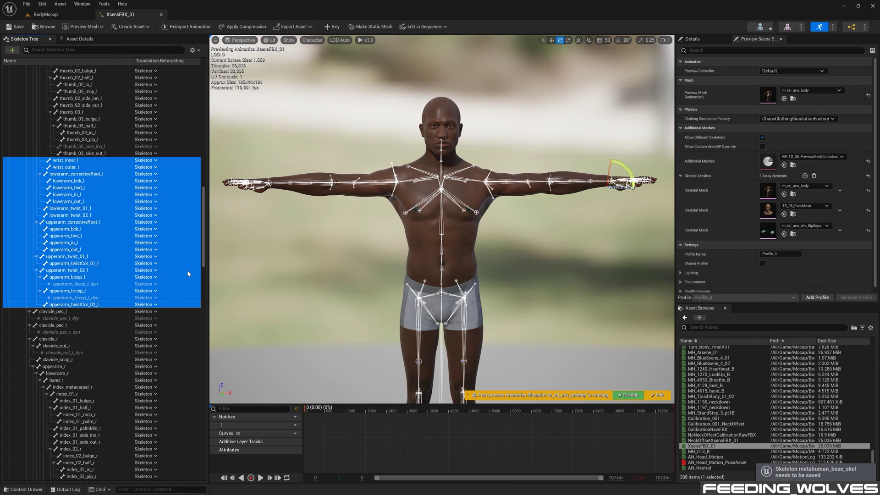
Recursively set the selected left-arm helper bones' translation retargeting to Animation
right_click(114, 186)
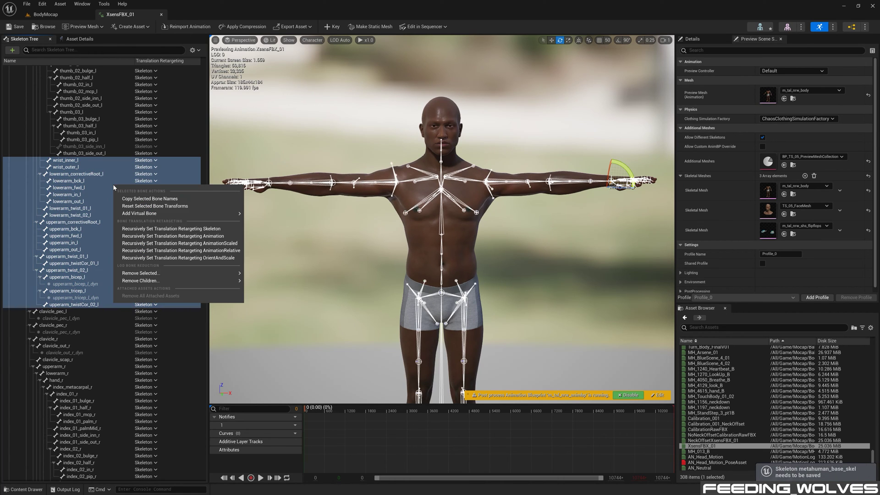
click(146, 236)
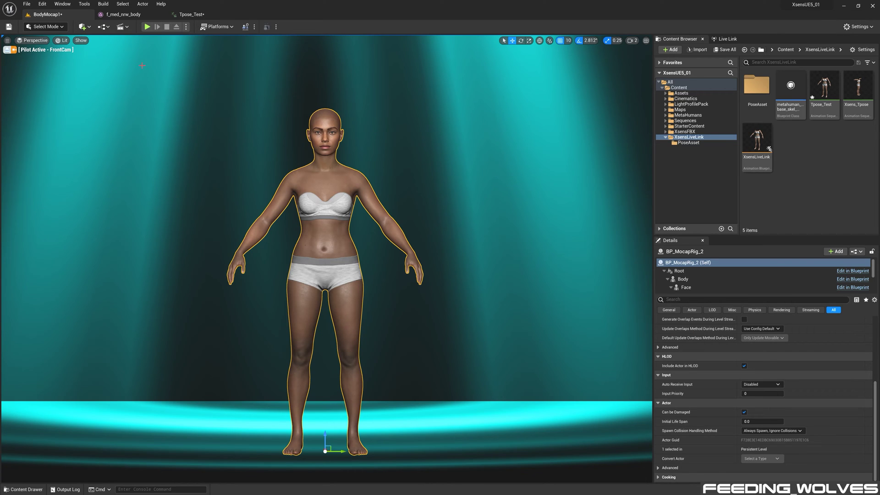
In the f_med_nrw_body editor, create an animation from the current pose
click(122, 15)
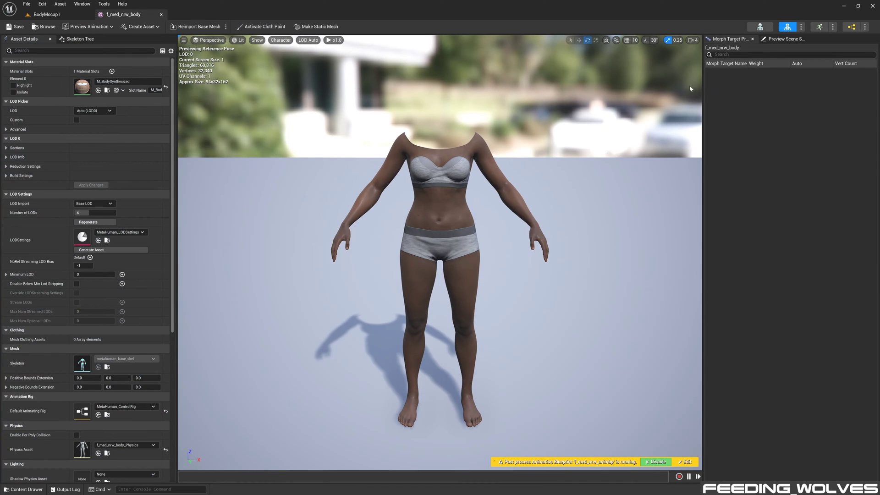
click(158, 28)
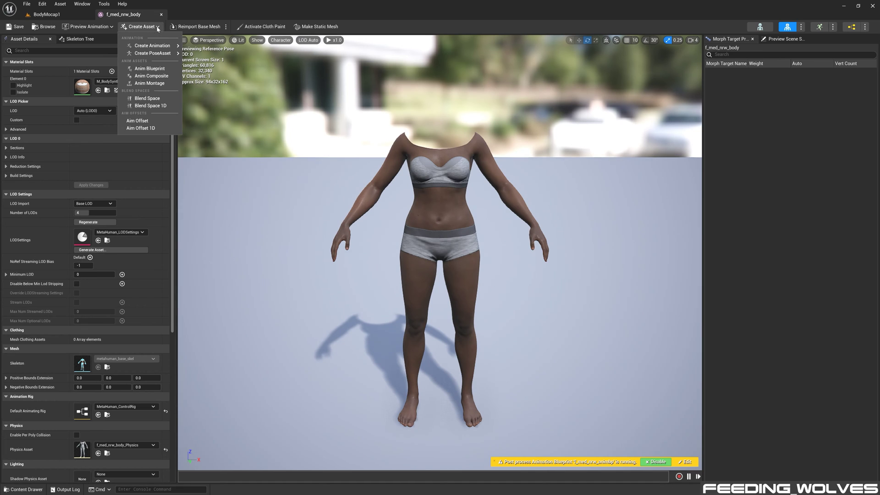
mouse_move(159, 48)
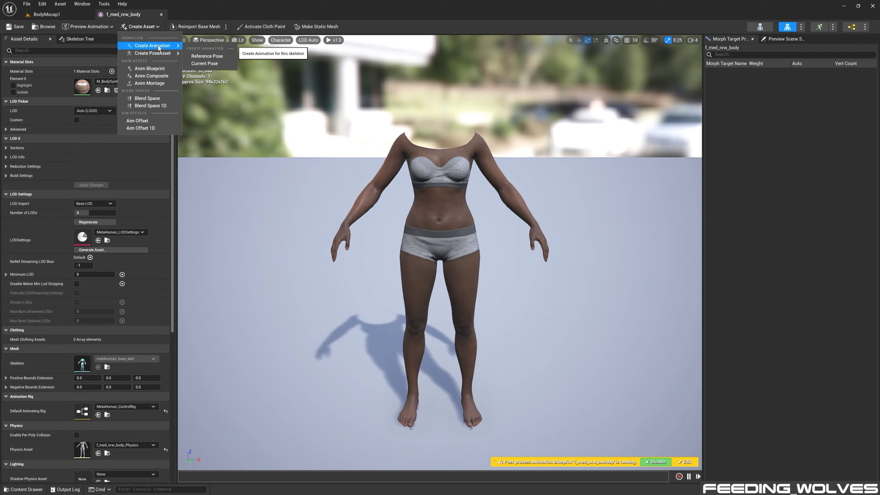
click(211, 67)
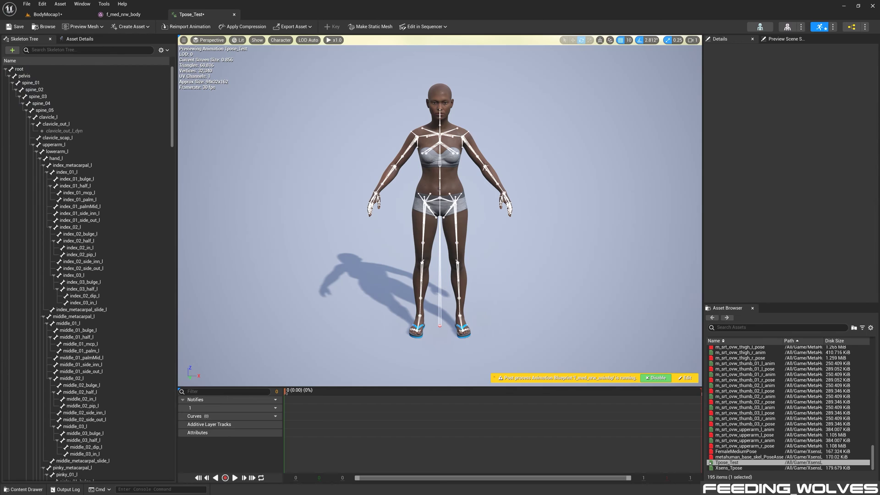
Set upperarm_l's world-space rotation to 0,0,0 to level the left arm
click(454, 138)
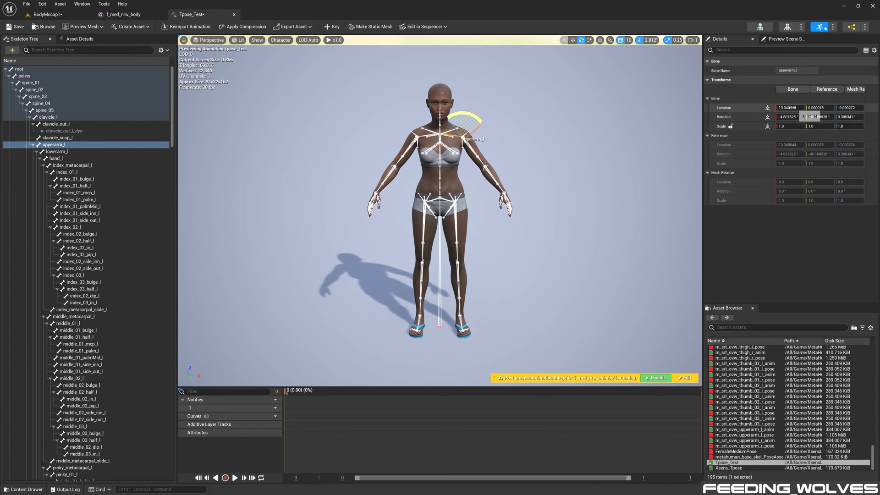
click(768, 117)
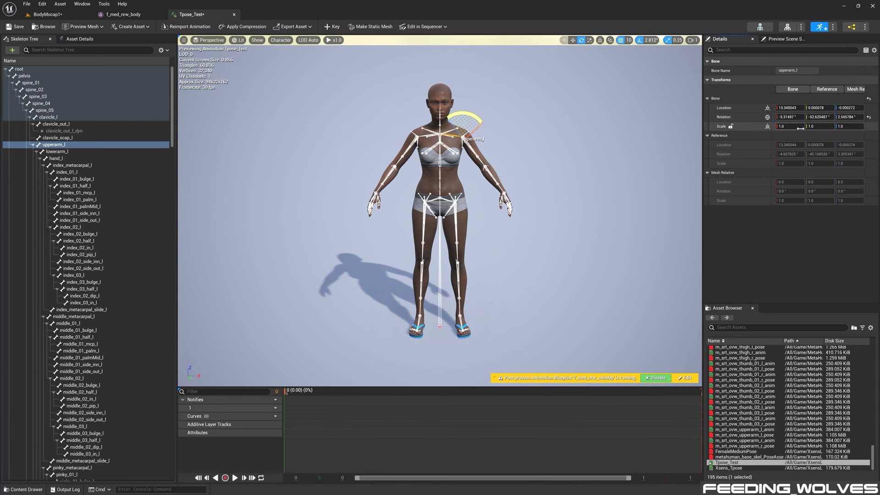
text(0)
key(Tab)
text(0)
key(Tab)
text(0)
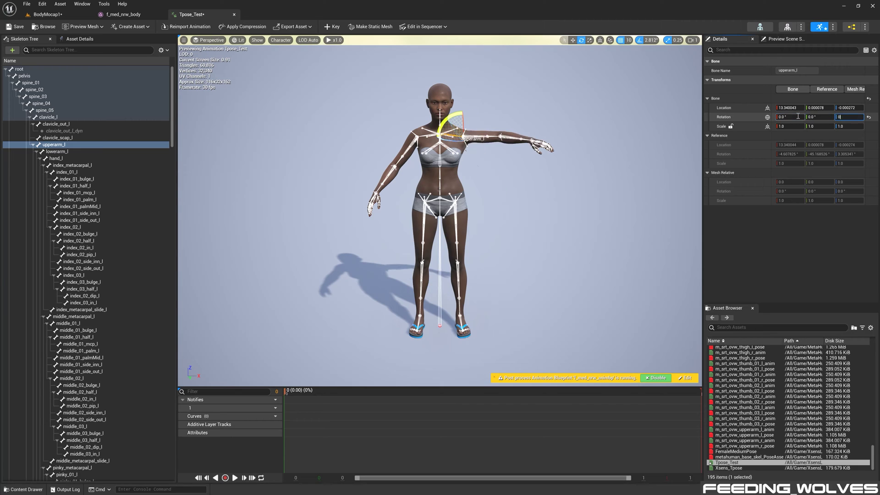
Try a world rotation of 180,0,0 on upperarm_r, then undo it
click(422, 137)
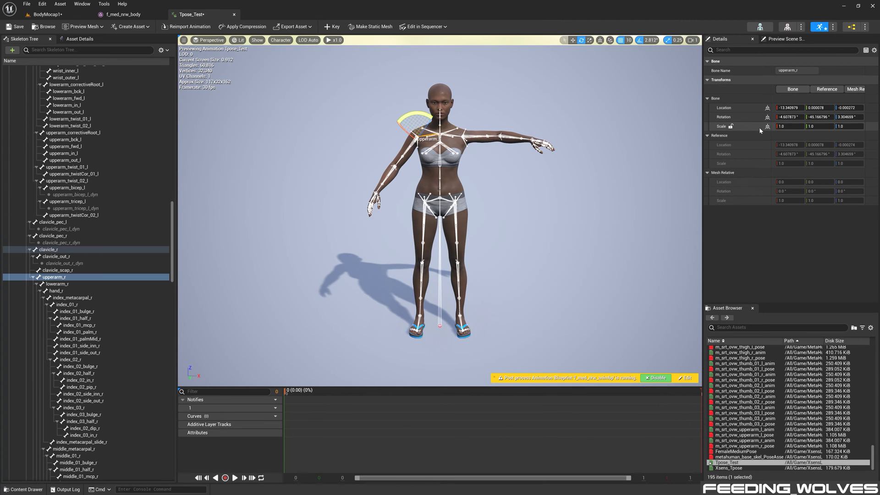
click(767, 117)
click(782, 117)
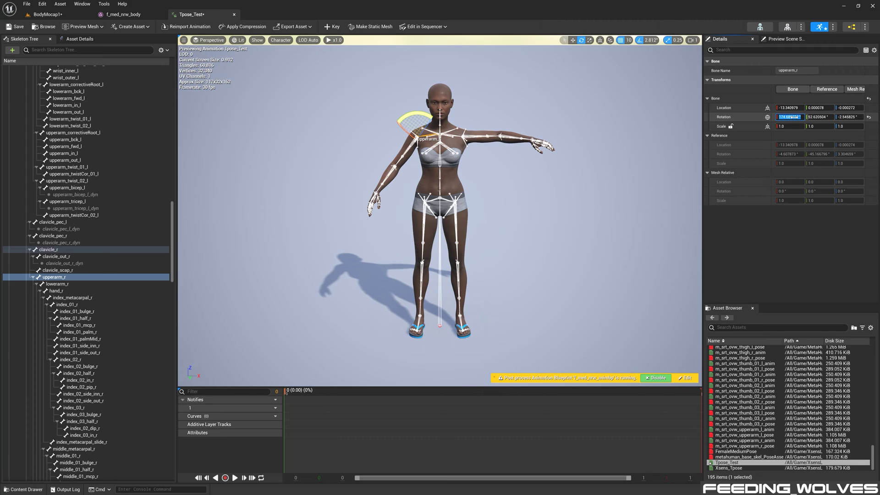
text(0)
key(Tab)
text(0)
key(Tab)
click(794, 117)
text(18)
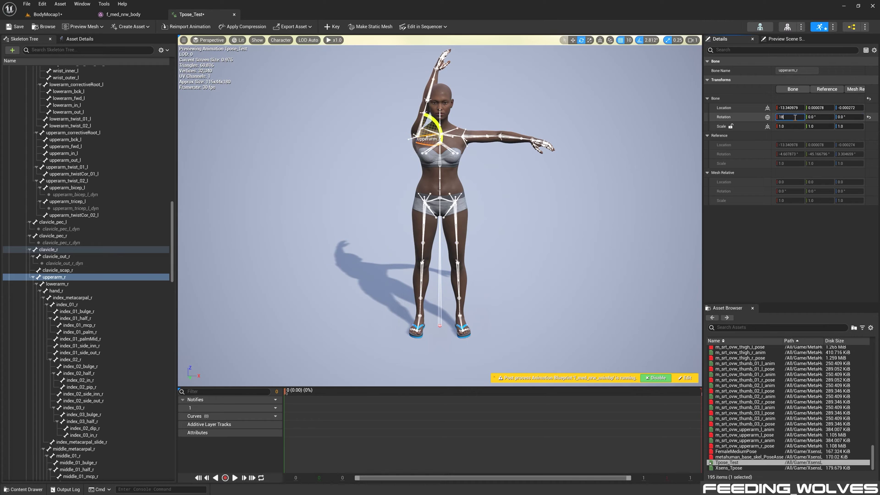
text(0)
key(Return)
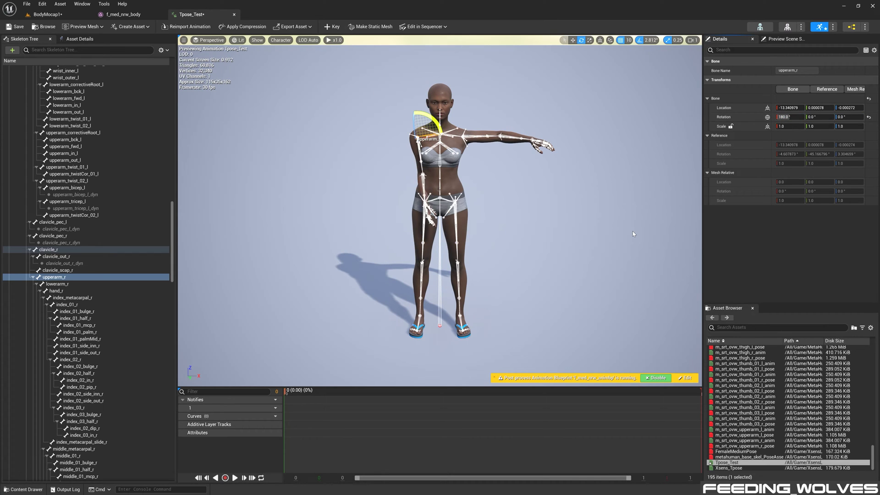
key(ctrl+z)
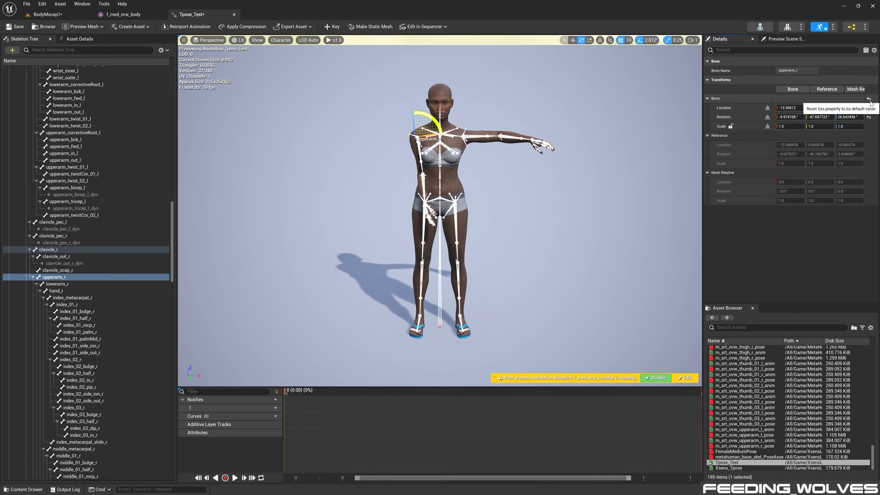
Close Tpose_Test and import FemaleMediumPose as the retarget base pose
click(234, 15)
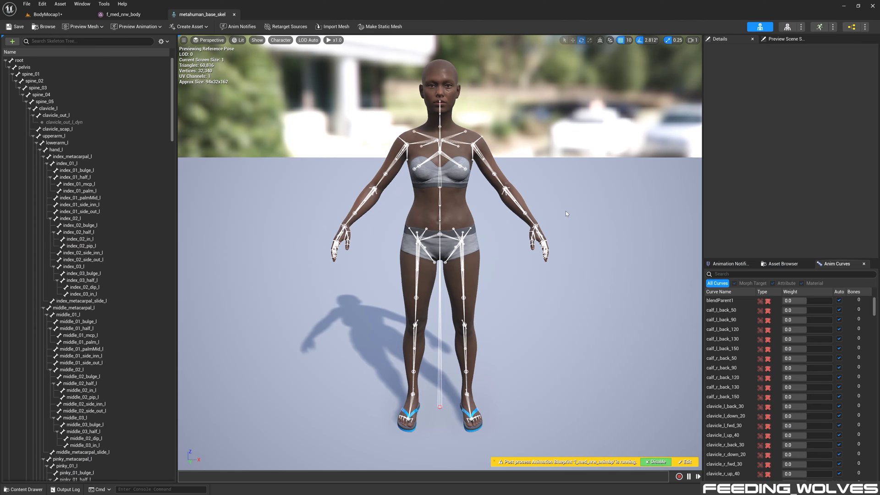
click(299, 27)
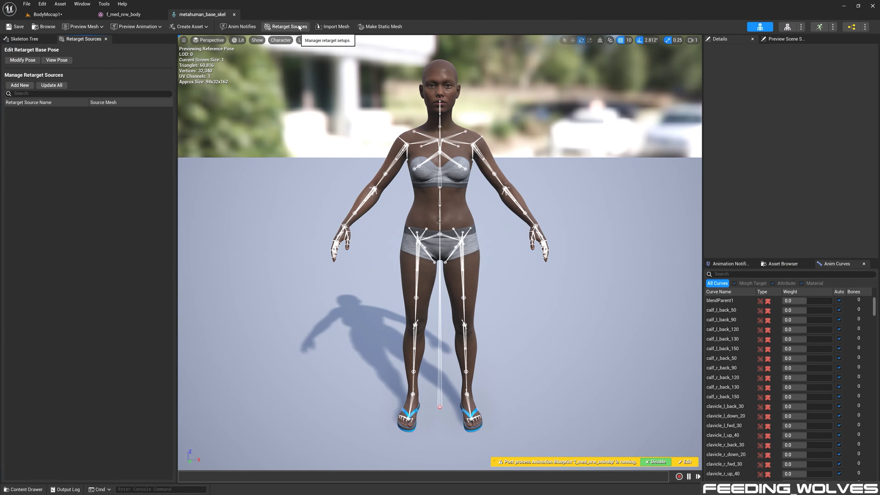
click(29, 61)
click(44, 93)
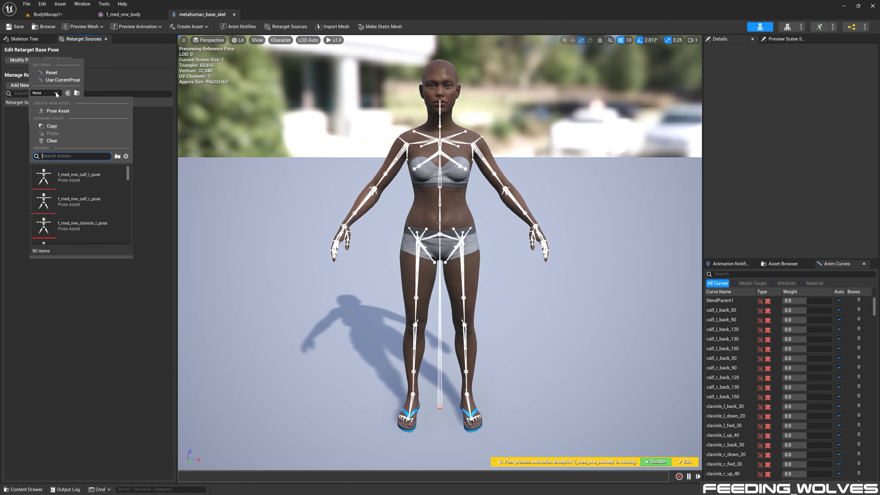
click(69, 176)
click(63, 114)
Create the Tpose_Xsens animation from the current pose, with the root rotated -90° and keyed, and save it
click(189, 27)
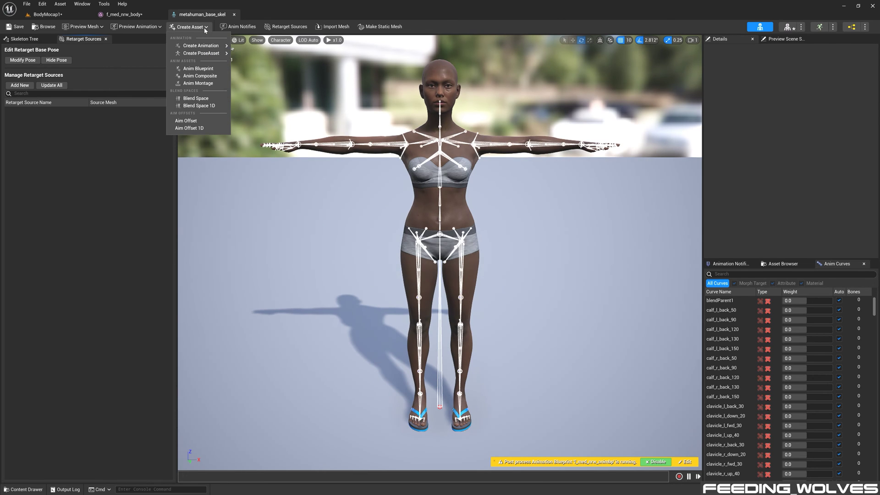
mouse_move(206, 48)
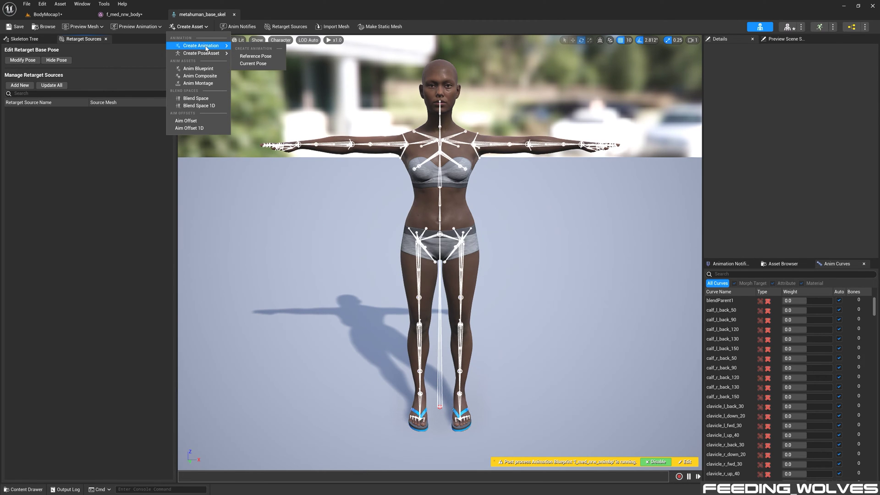
click(253, 63)
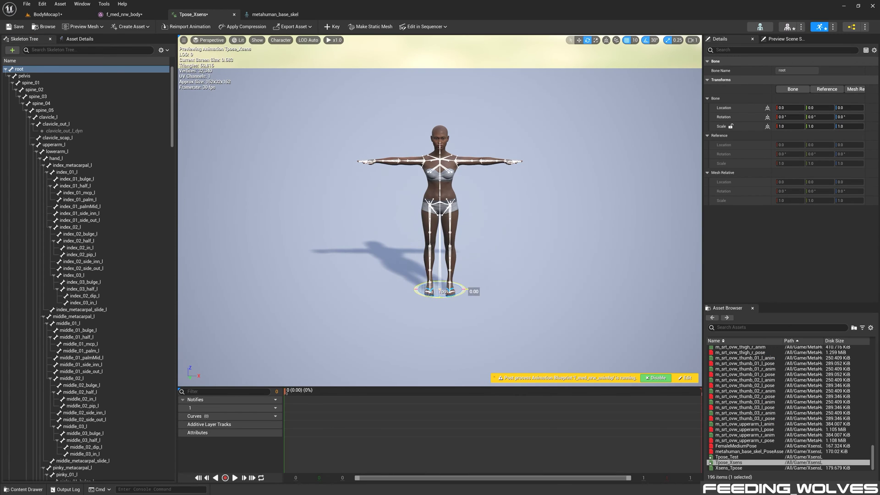
drag(465, 290, 439, 282)
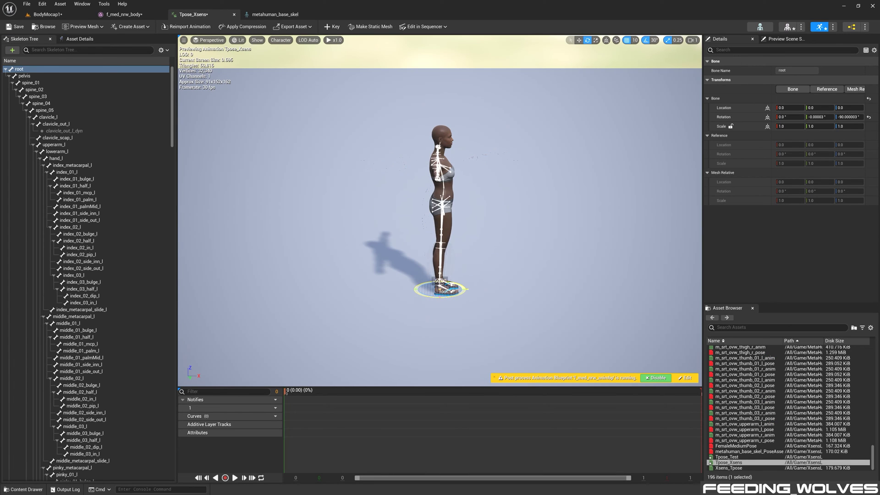
click(332, 27)
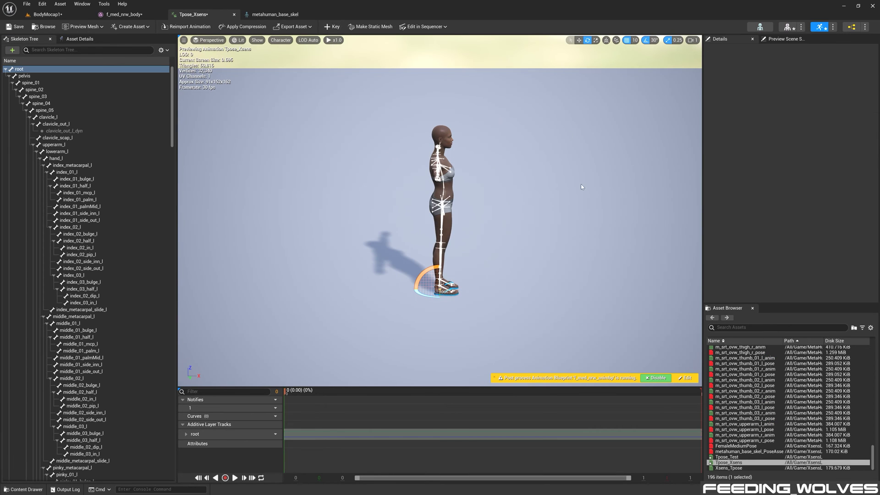
click(17, 26)
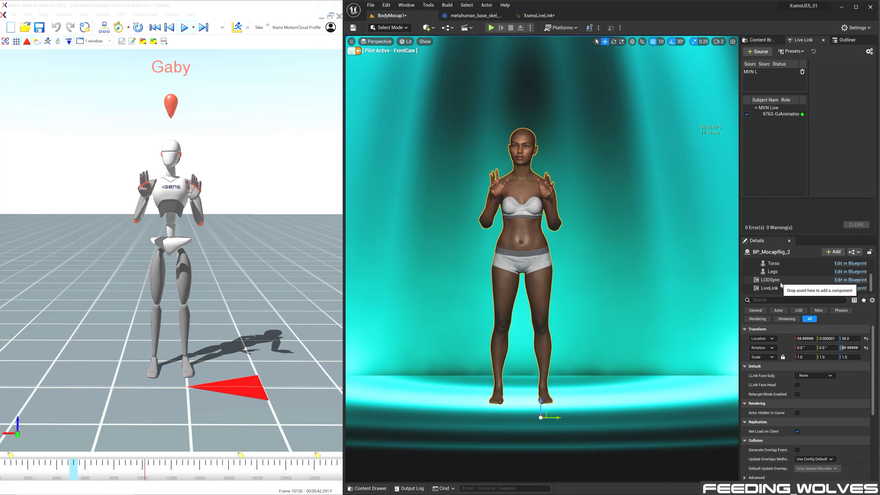
On BP_MocapRig_2, set LODSync's Forced LOD to 2 and tick Auto Activate on LiveLink
click(770, 279)
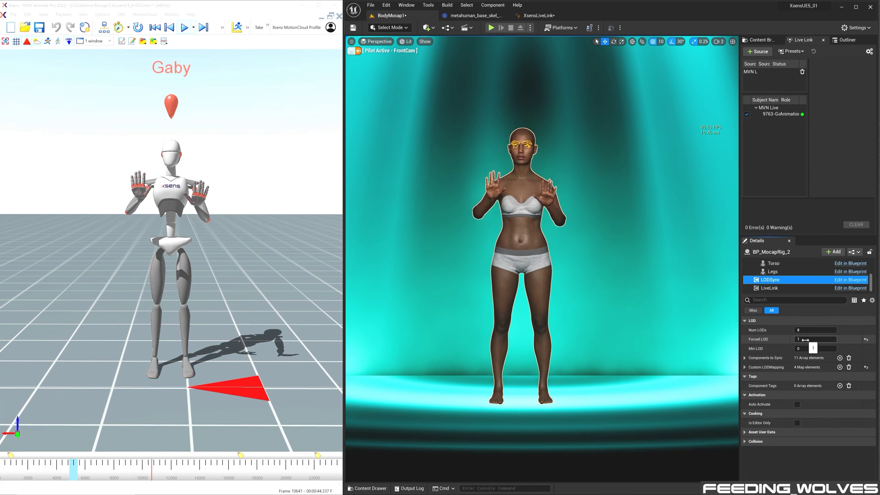
click(807, 339)
text(2)
key(Return)
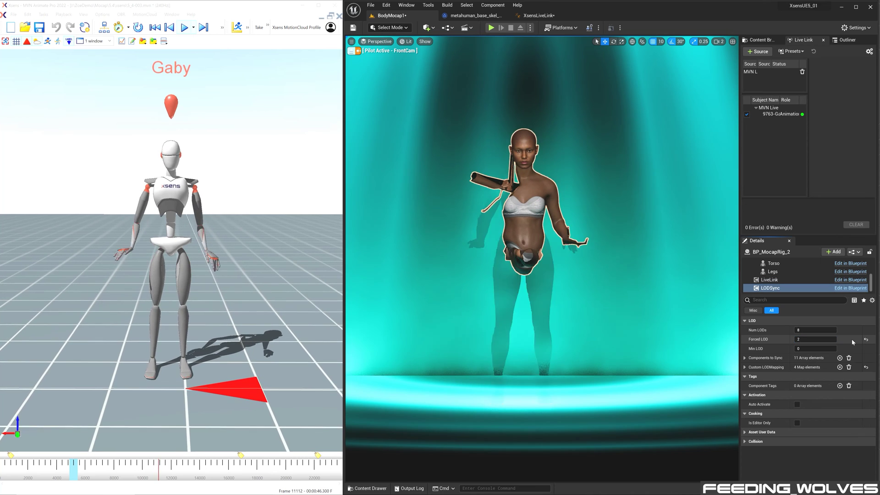
click(770, 280)
click(797, 349)
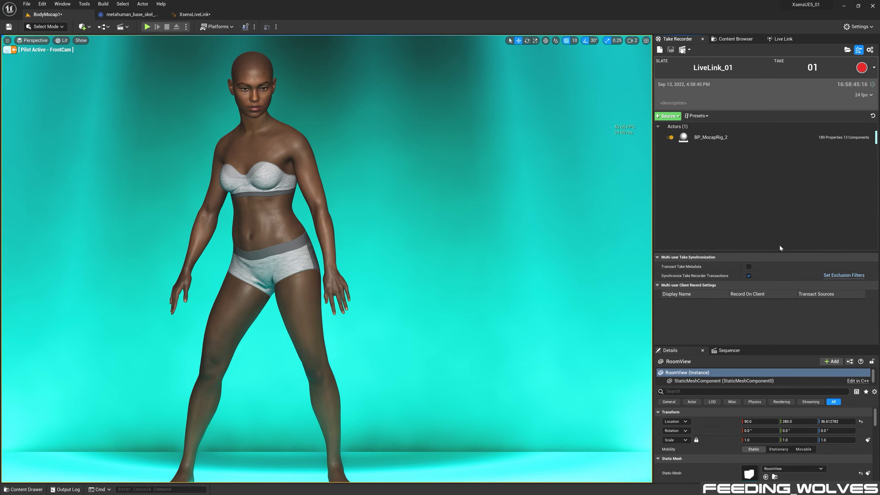
Make BP_MocapRig_2 record only the Body Animation Track, with the take display rate at 60 fps
click(715, 138)
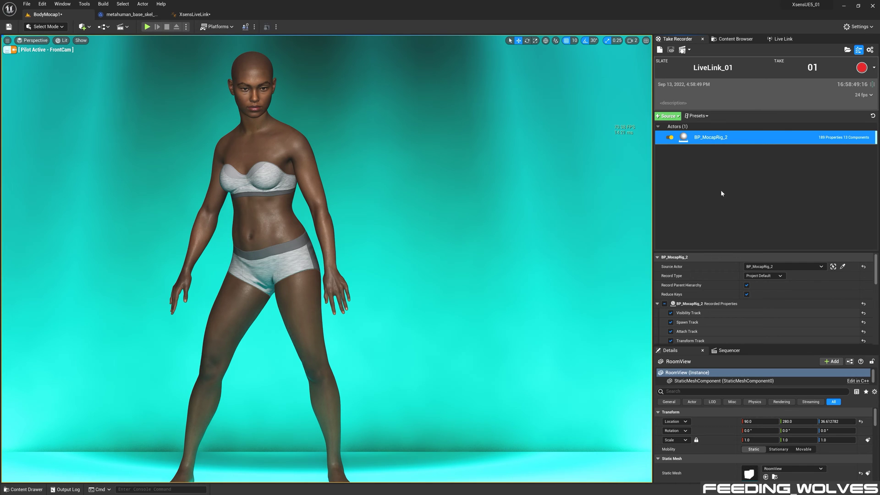
drag(704, 254, 822, 161)
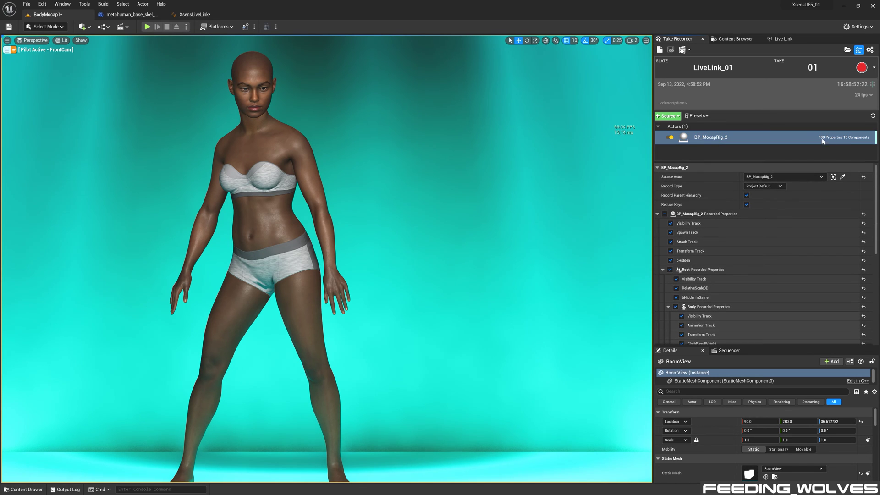
click(664, 213)
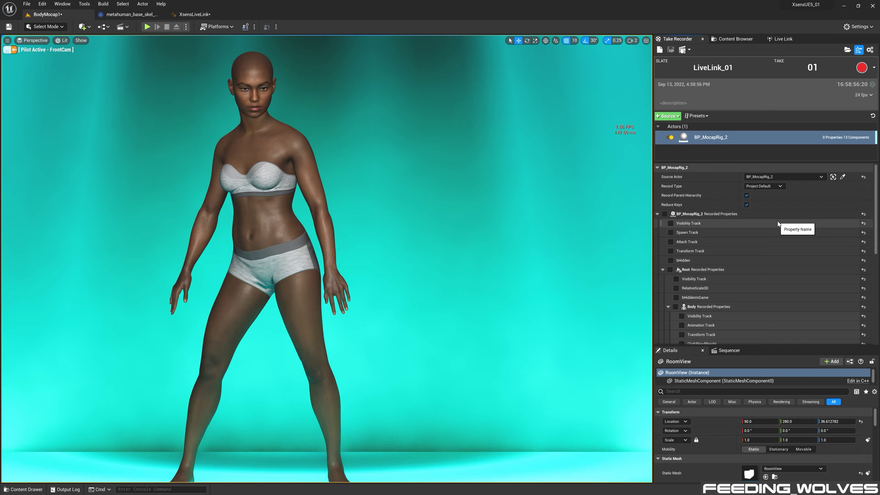
scroll(673, 214, down, 5)
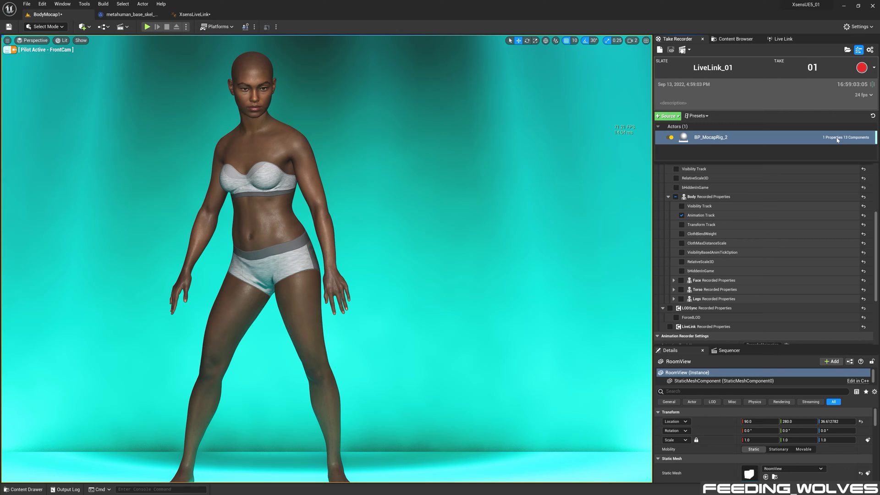
click(680, 154)
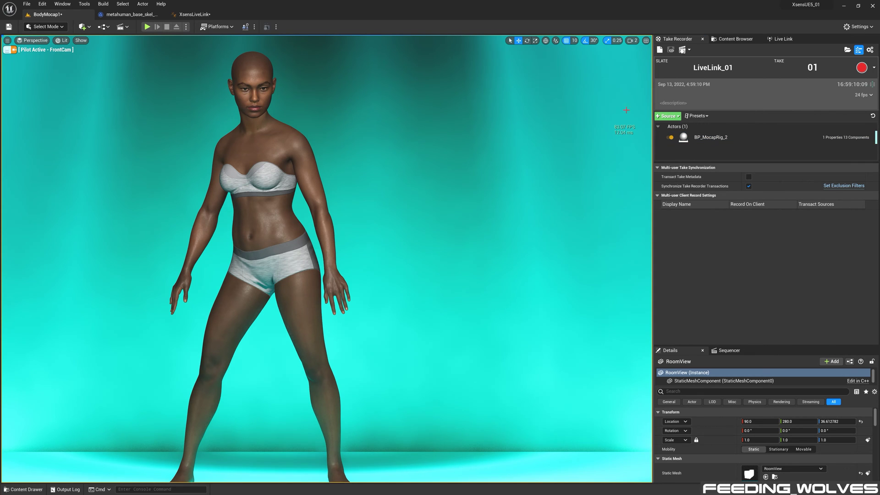
click(863, 95)
click(831, 171)
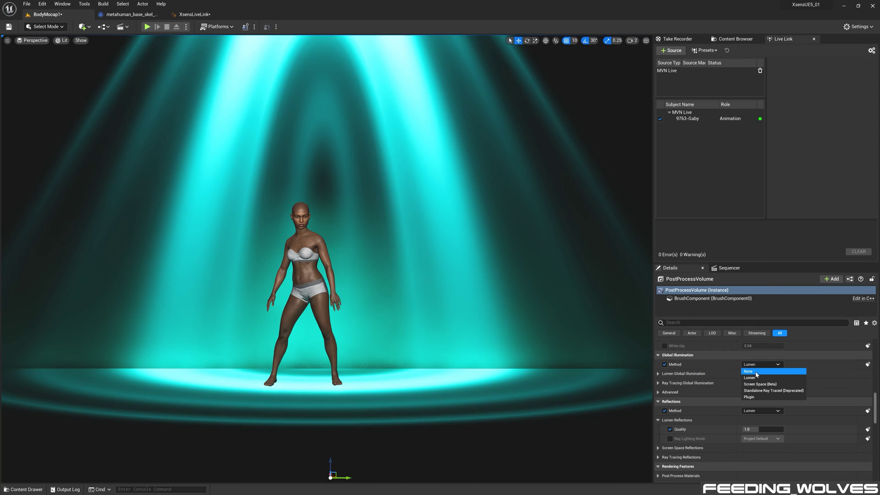
Set the GI method to None, close the Reflections Method list and focus the viewport while take 01 records
click(757, 372)
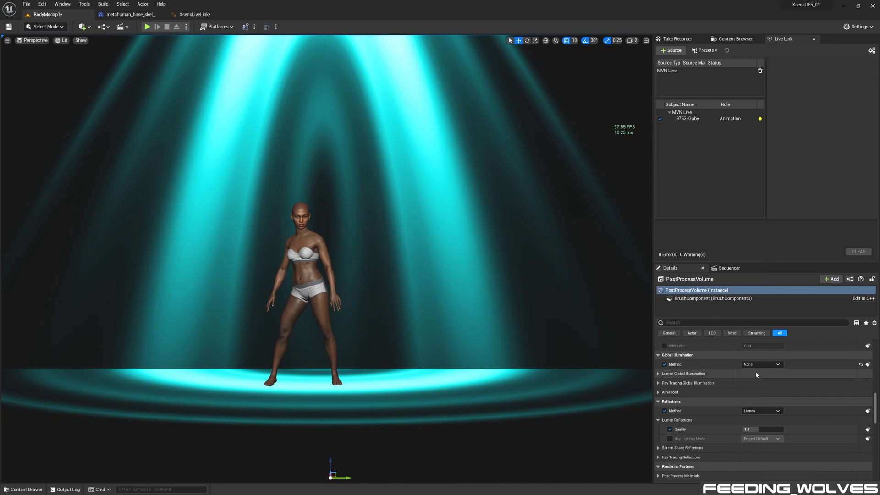
click(623, 135)
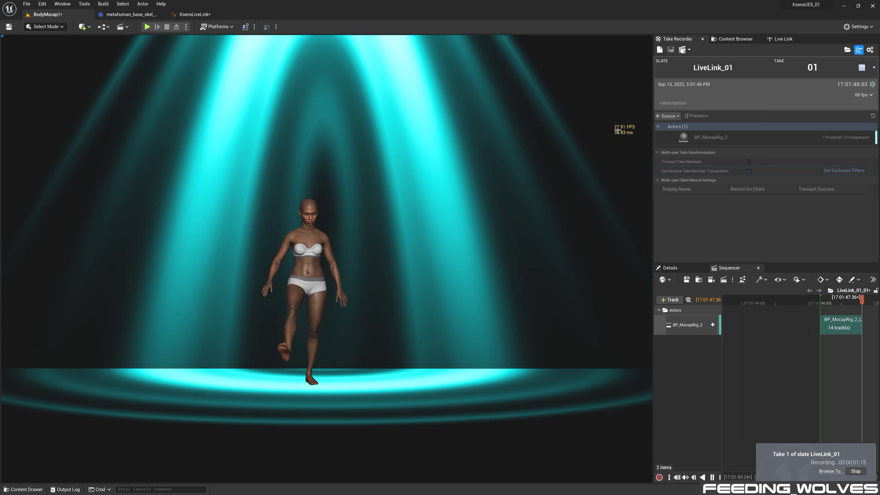
click(623, 122)
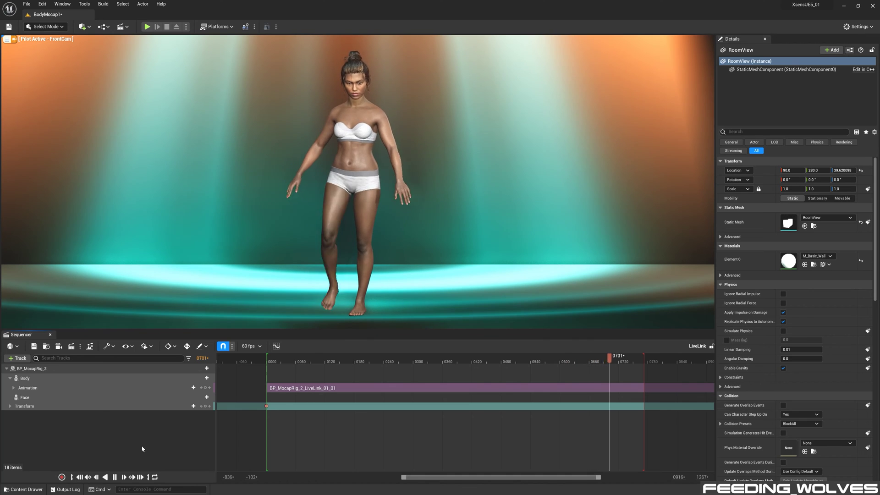
Bake the Live Link Body track onto MetaHuman_ControlRig
right_click(92, 379)
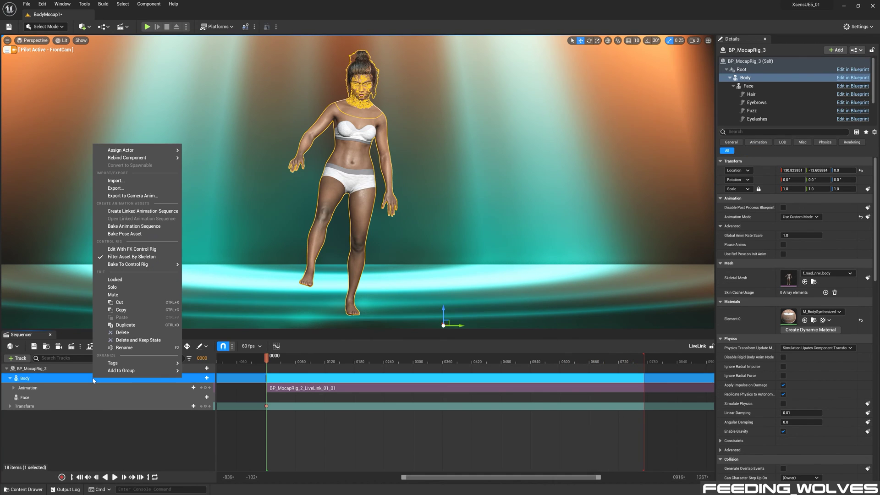
mouse_move(151, 264)
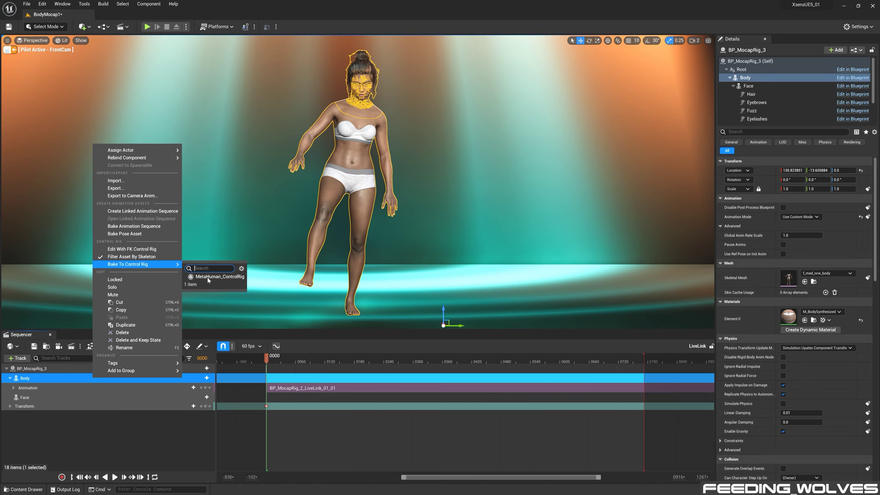
click(216, 277)
click(496, 318)
Select hips_ctrl at frame 0083 and view its Rotation.Yaw curve in the Curve Editor
drag(267, 356, 337, 360)
click(323, 174)
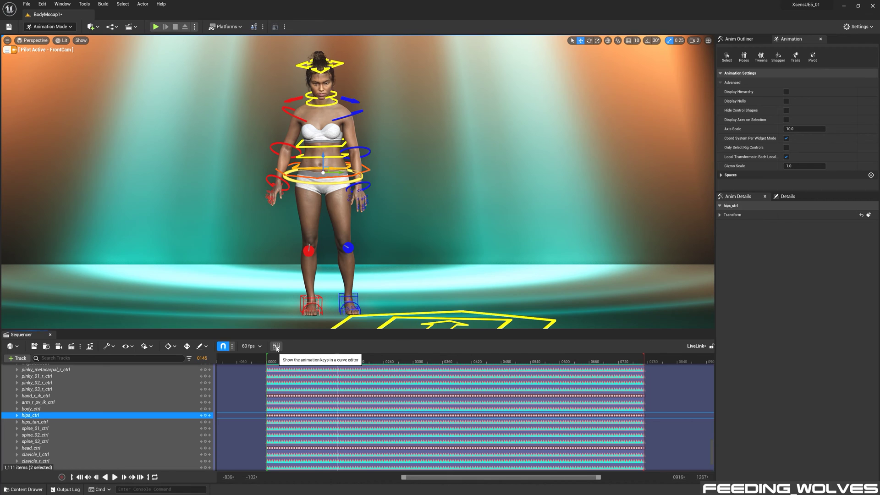
click(276, 347)
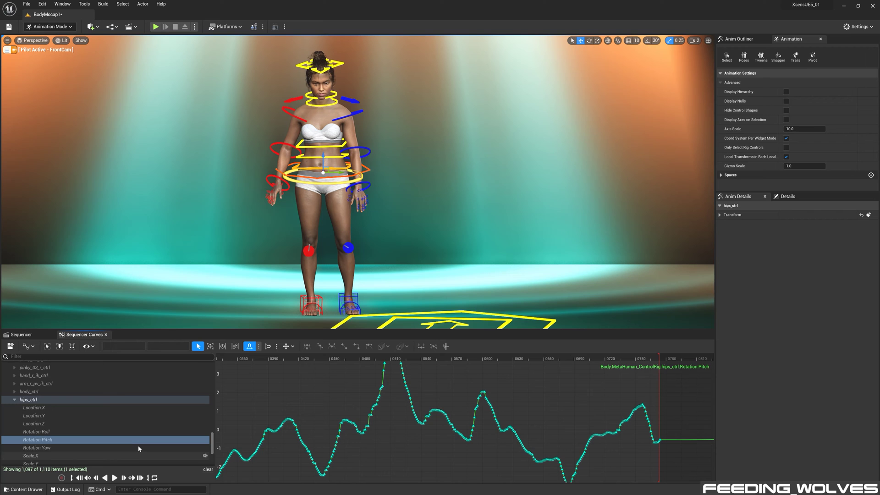
click(137, 444)
right_drag(545, 466, 556, 450)
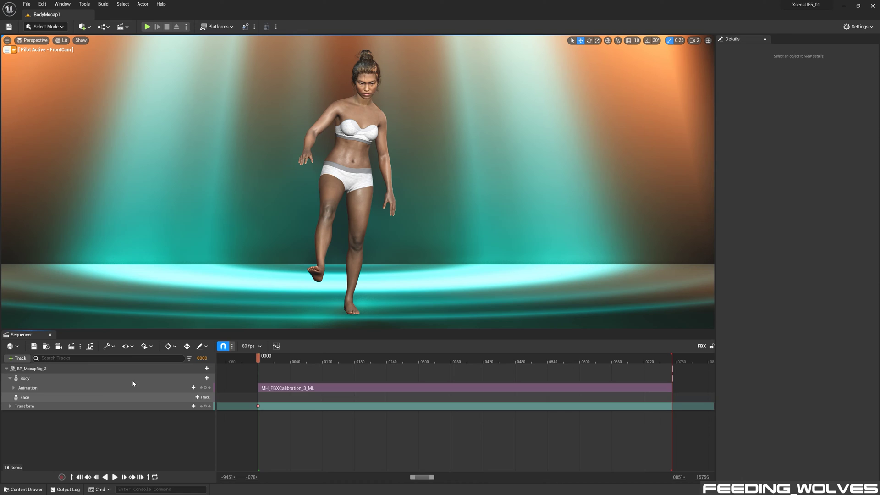
Bake the FBX sequence's Body track onto MetaHuman_ControlRig
click(79, 378)
right_click(80, 380)
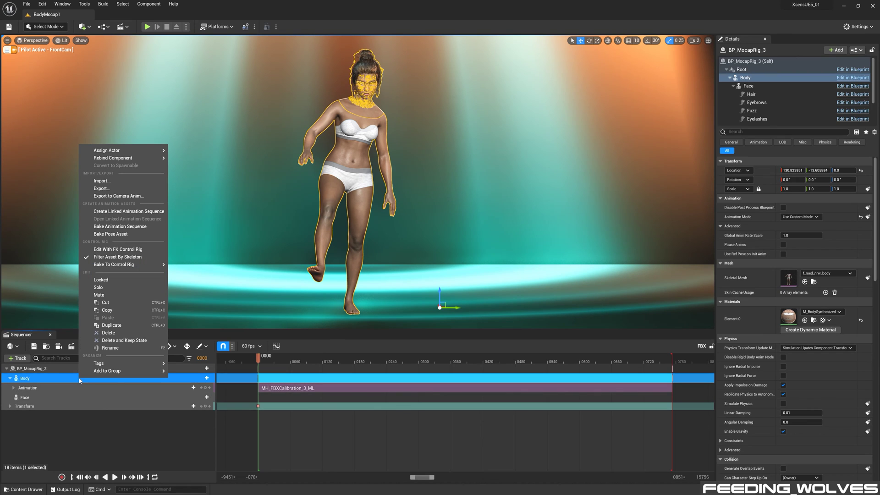
mouse_move(131, 270)
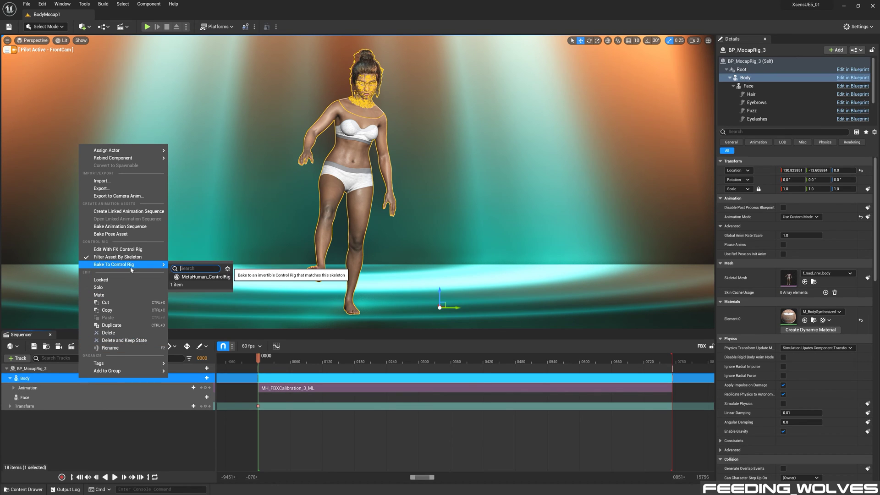
click(202, 276)
click(486, 324)
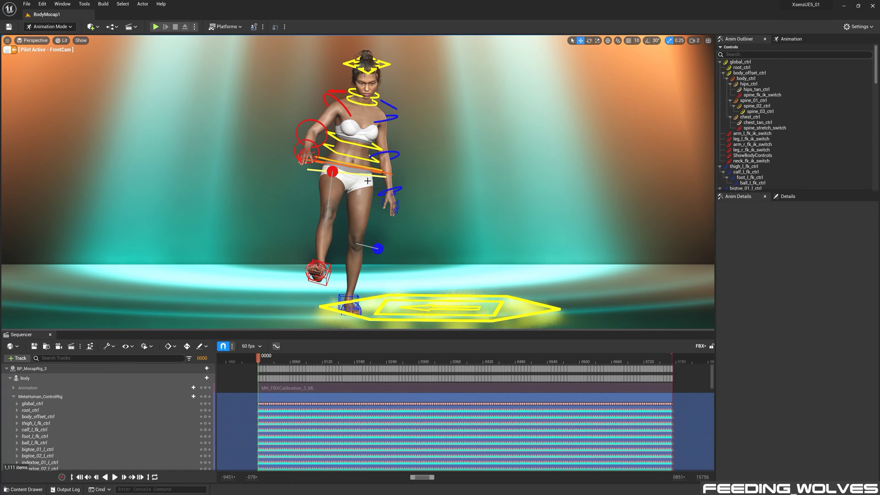
Show the hips_ctrl curves, then the spine_01_ctrl Rotation.Roll and Rotation.Pitch curves
click(367, 181)
click(276, 347)
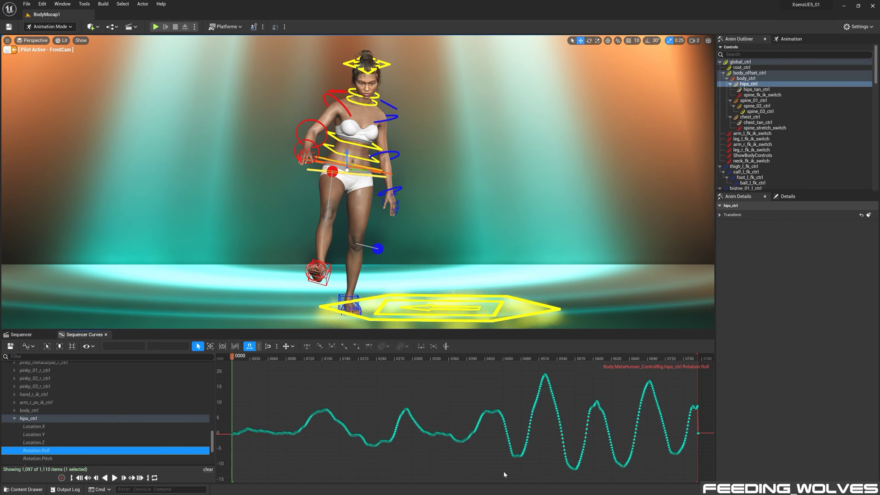
right_drag(504, 472, 375, 469)
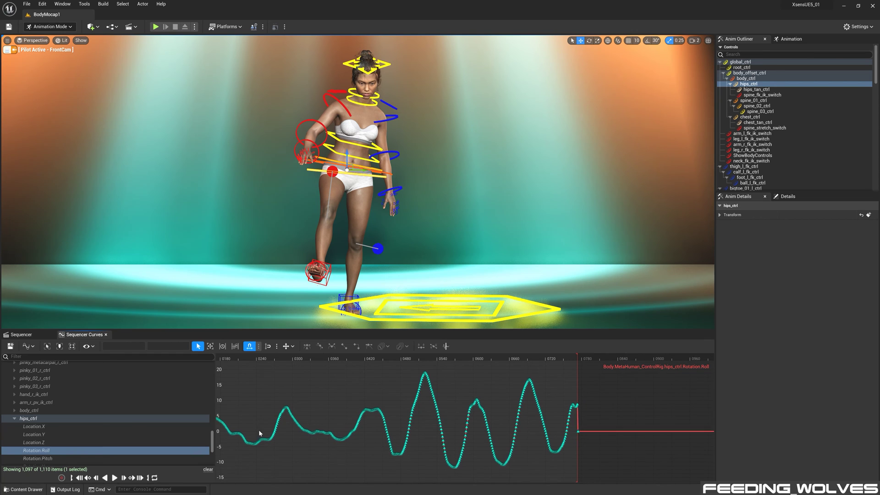
alt+right_drag(258, 430, 407, 444)
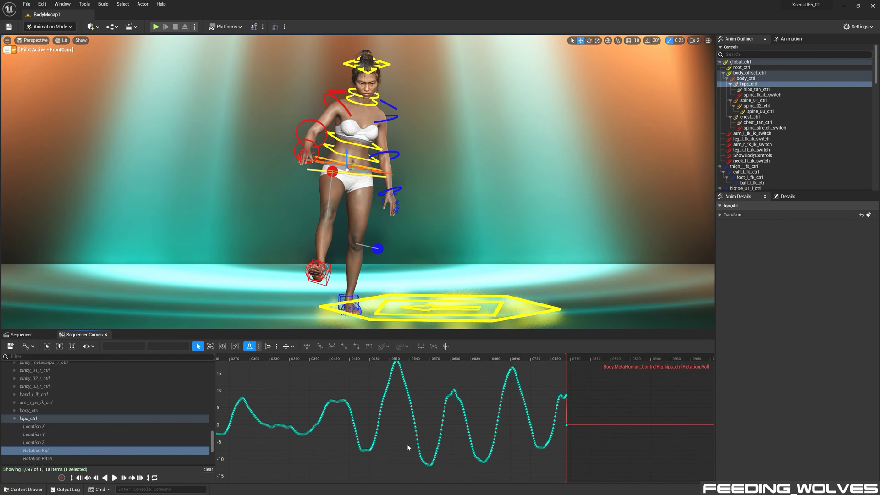
click(100, 459)
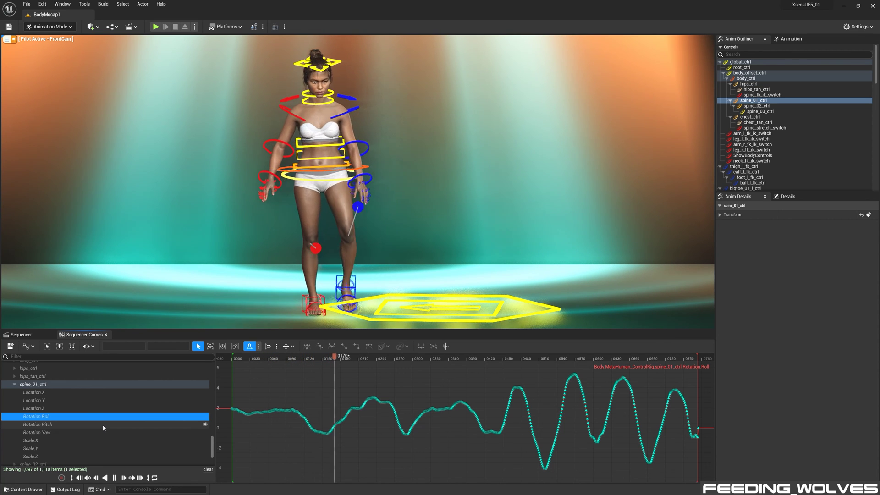
click(103, 426)
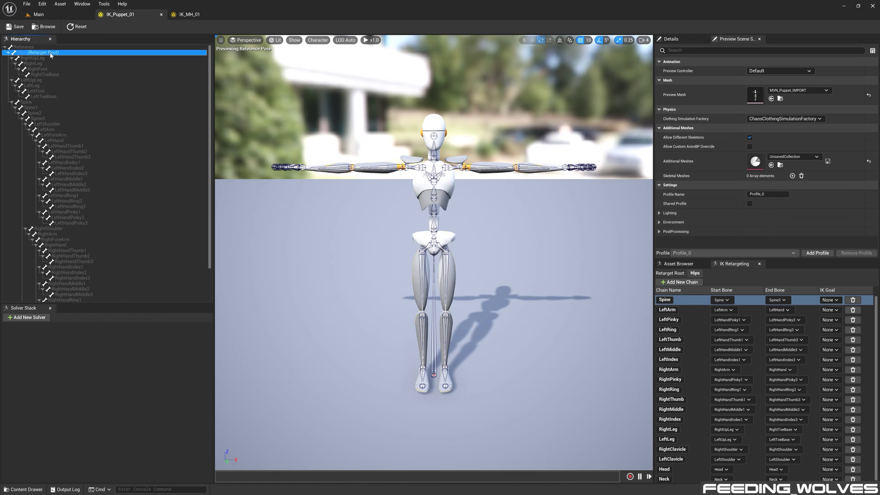
Review the LeftArm, LeftPinky and Spine chains (end bone Spine3), then list solvers for IK_MH_01's pelvis
click(695, 309)
click(697, 323)
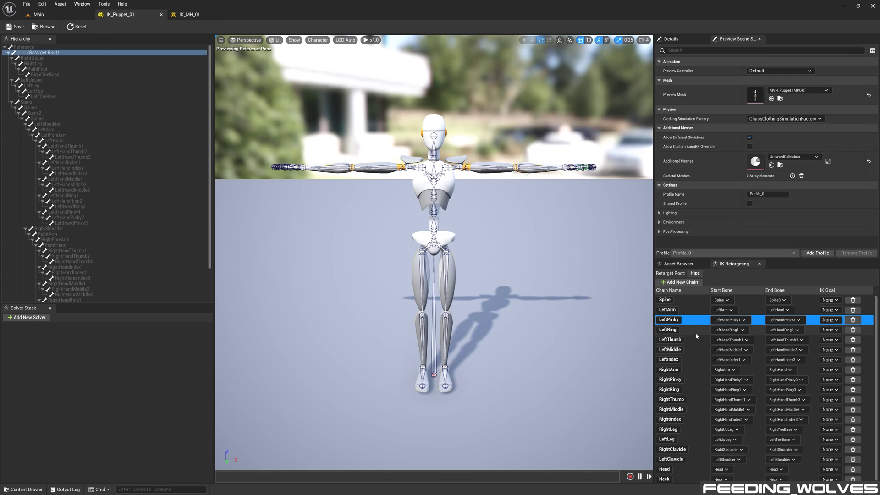
click(687, 300)
click(779, 302)
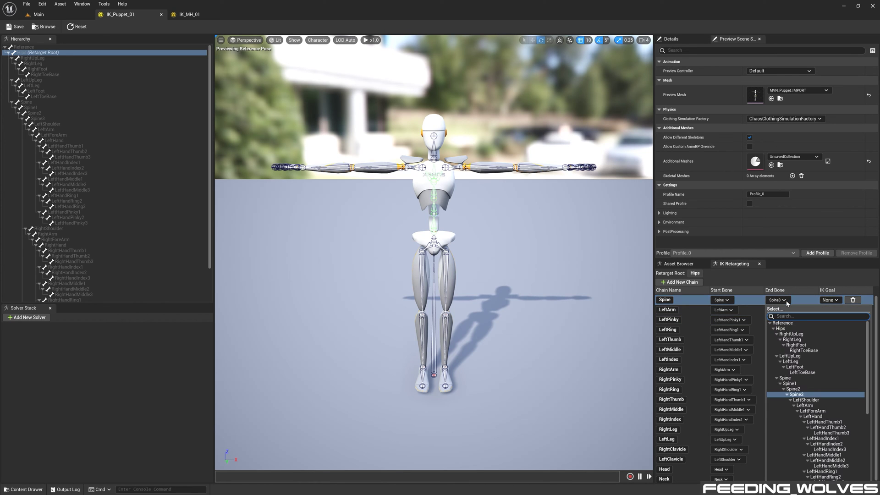
click(787, 301)
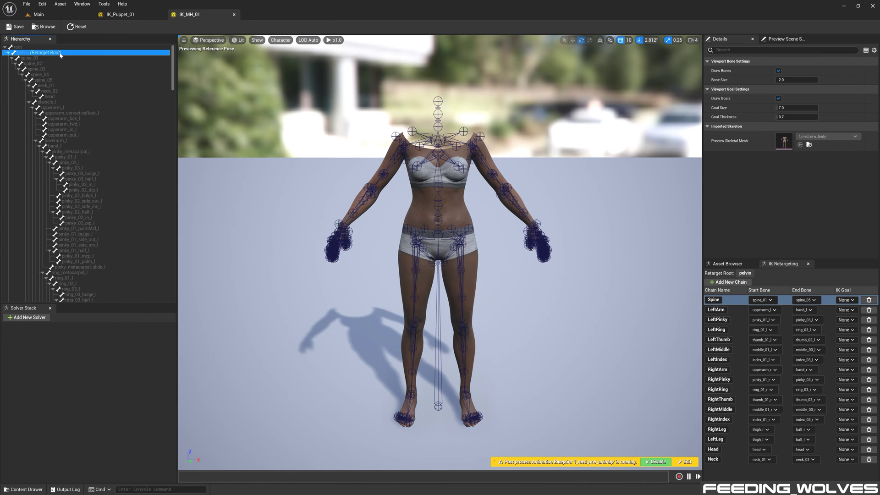
click(60, 53)
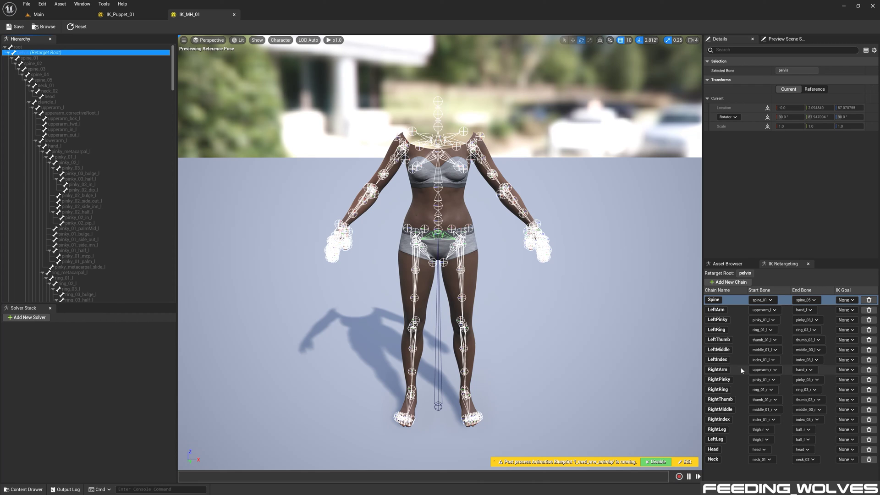
click(30, 318)
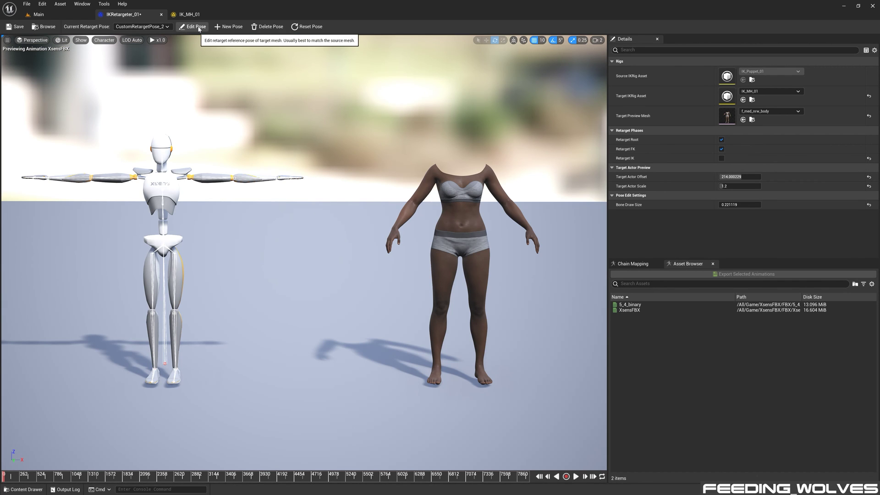
In Edit Pose, raise the target's left upper arm to horizontal and rotate the middle finger and hand
click(197, 27)
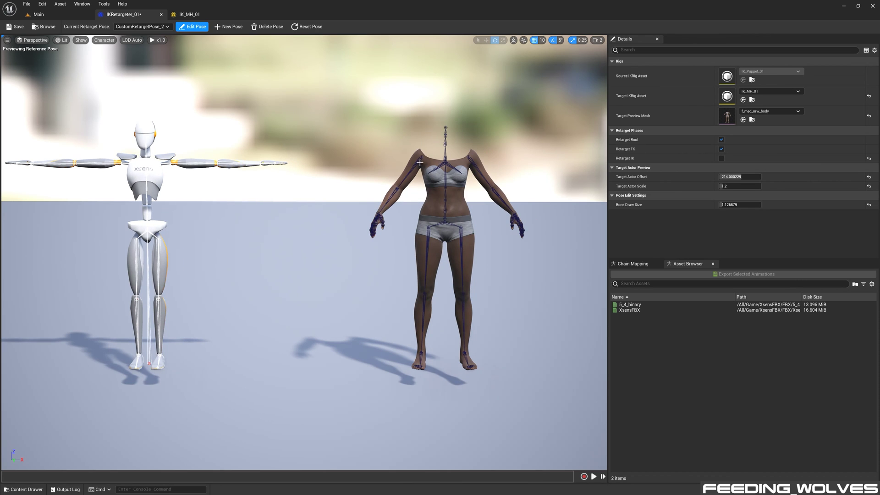
click(420, 162)
drag(400, 144, 438, 176)
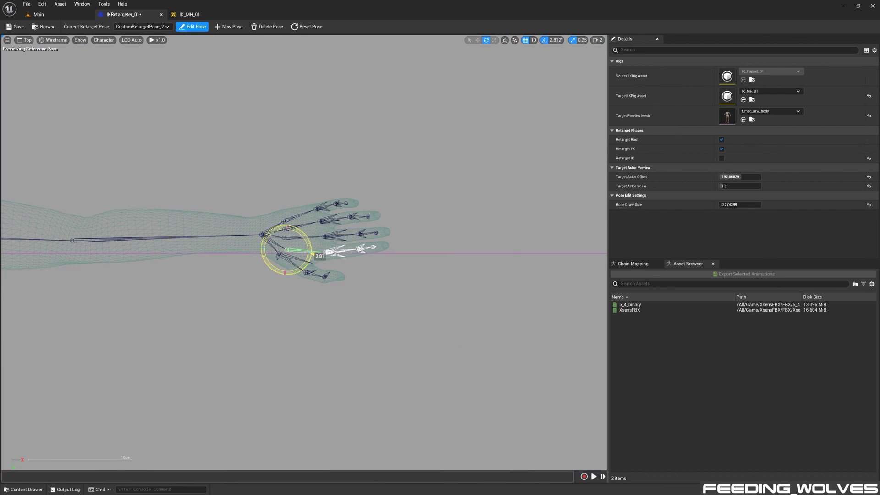
click(293, 231)
drag(284, 207, 302, 215)
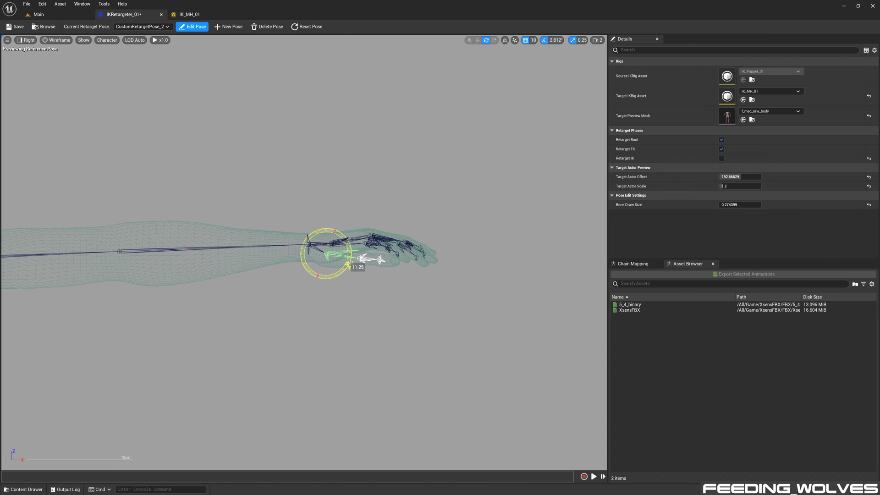
drag(388, 266, 402, 256)
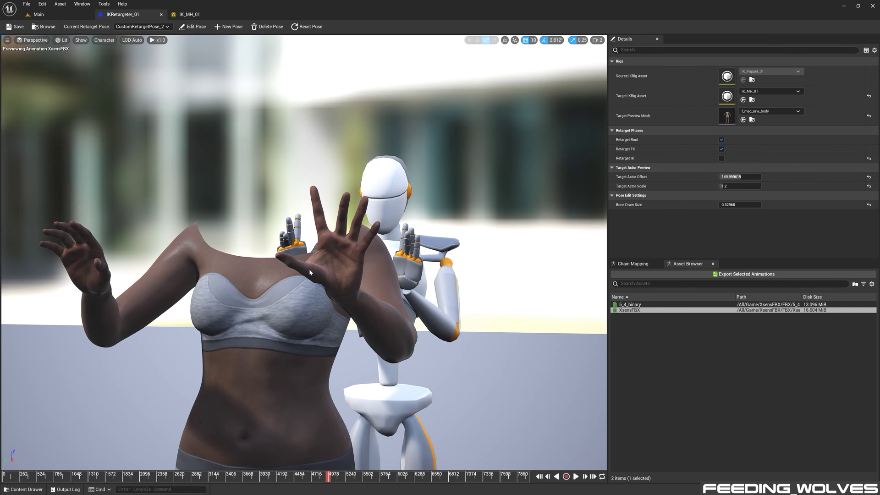
click(576, 477)
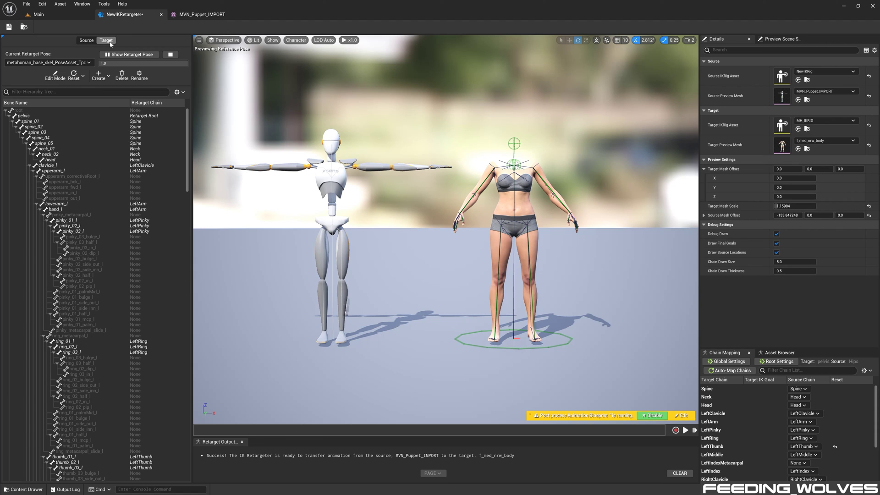
Import metahuman_base_skel_PoseAsset_Tpose as the target's new retarget pose
click(108, 78)
click(110, 117)
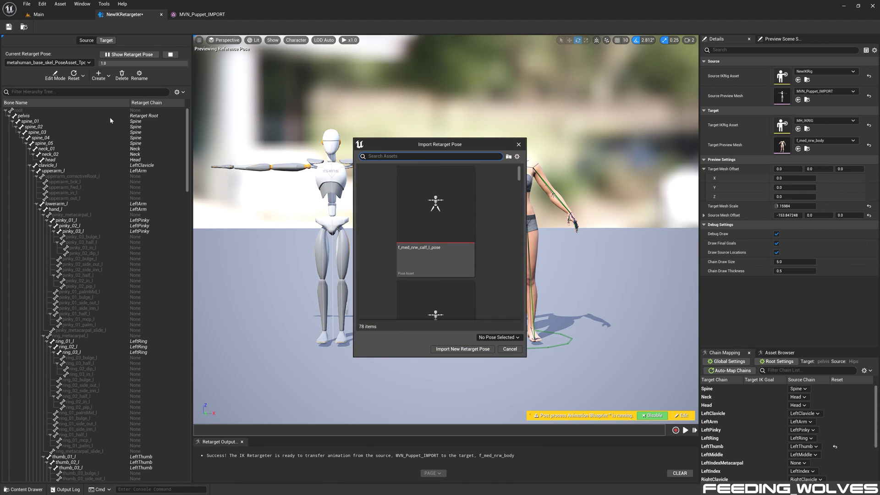
click(414, 204)
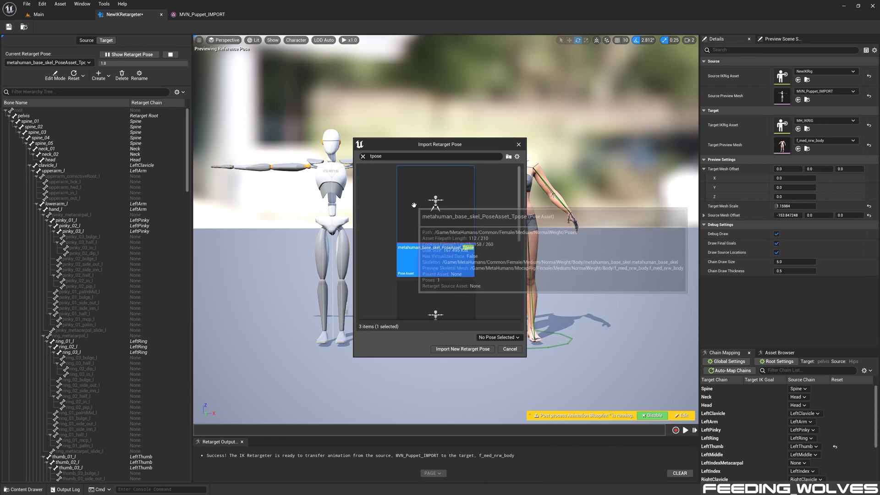
click(462, 348)
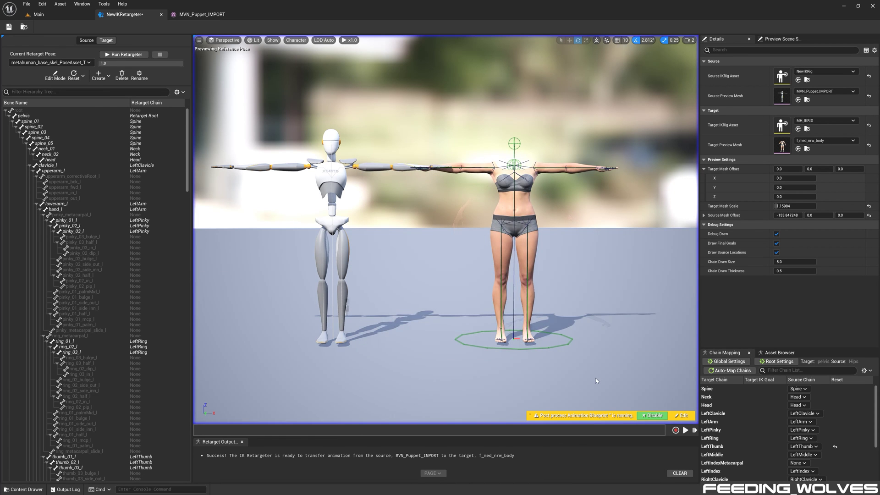